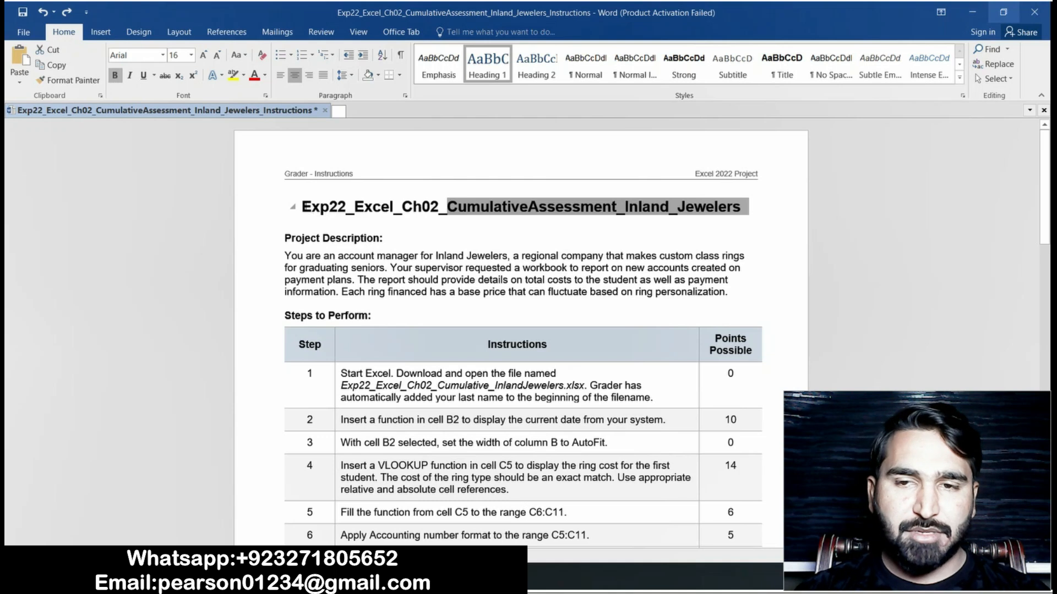
Highlight the document title and the Project Description paragraph in yellow
drag(302, 207, 749, 208)
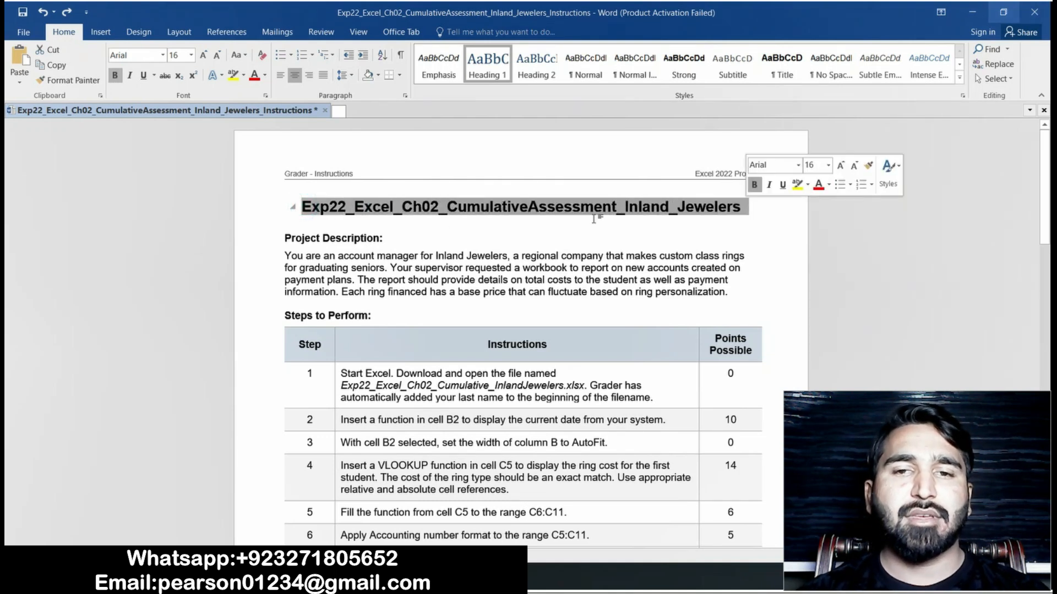
click(234, 81)
click(574, 227)
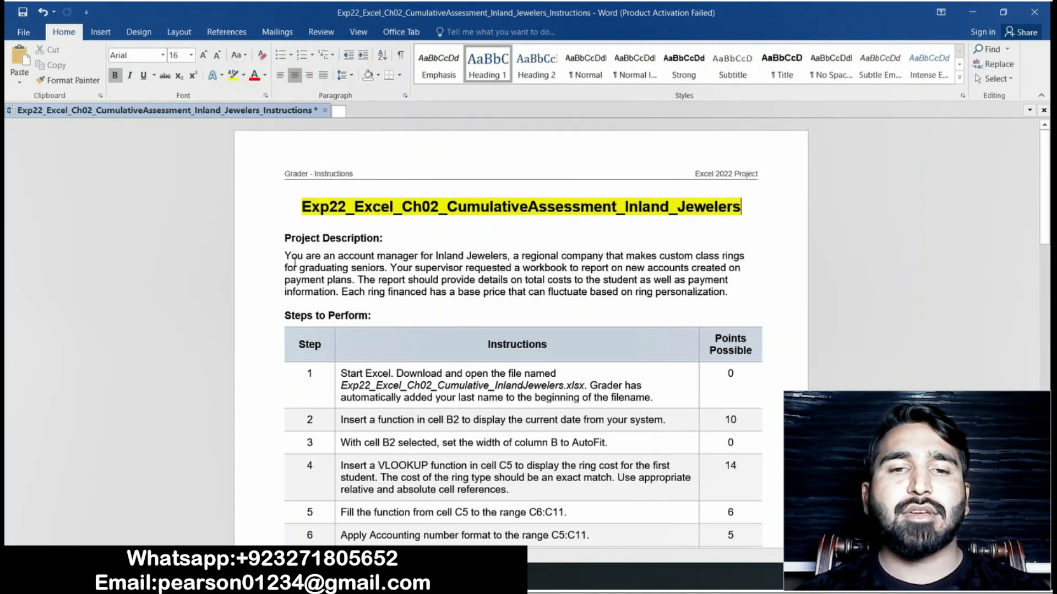
drag(286, 252, 732, 293)
click(233, 75)
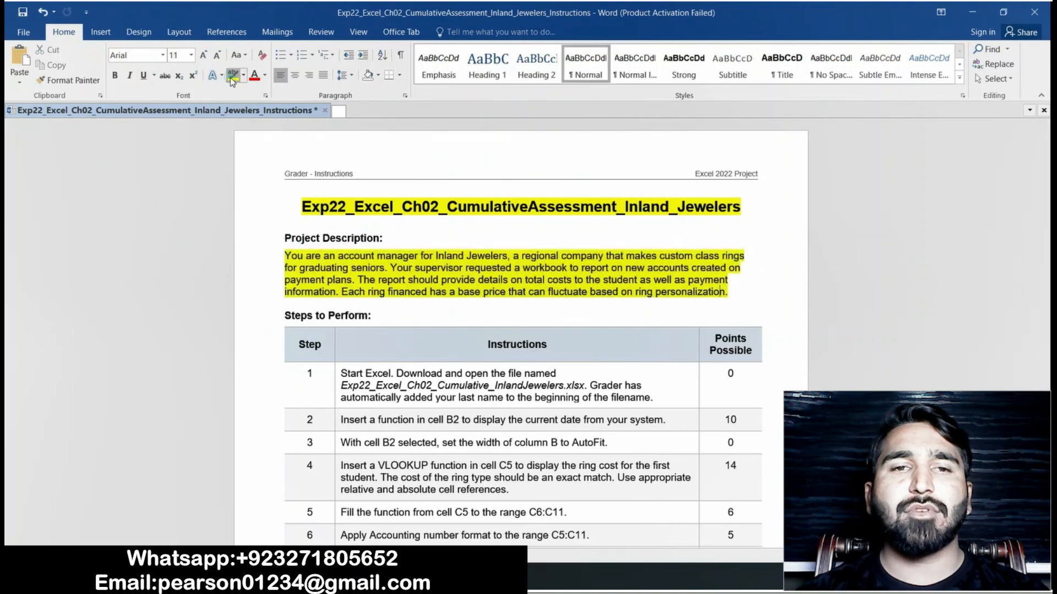
Highlight the step 1 instruction in the Steps to Perform table in yellow
drag(1044, 184, 1044, 222)
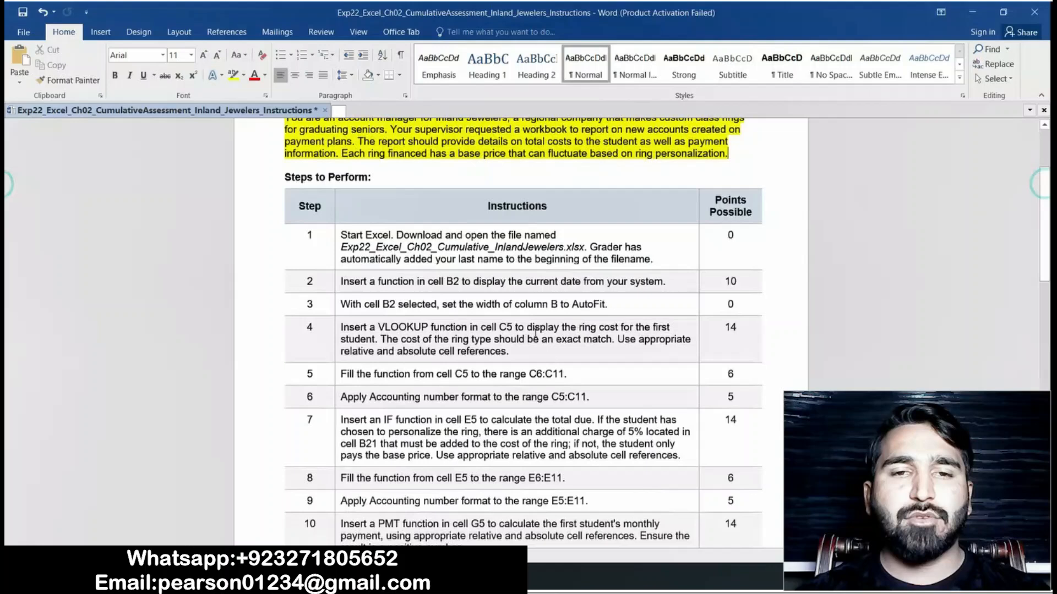
triple_click(343, 234)
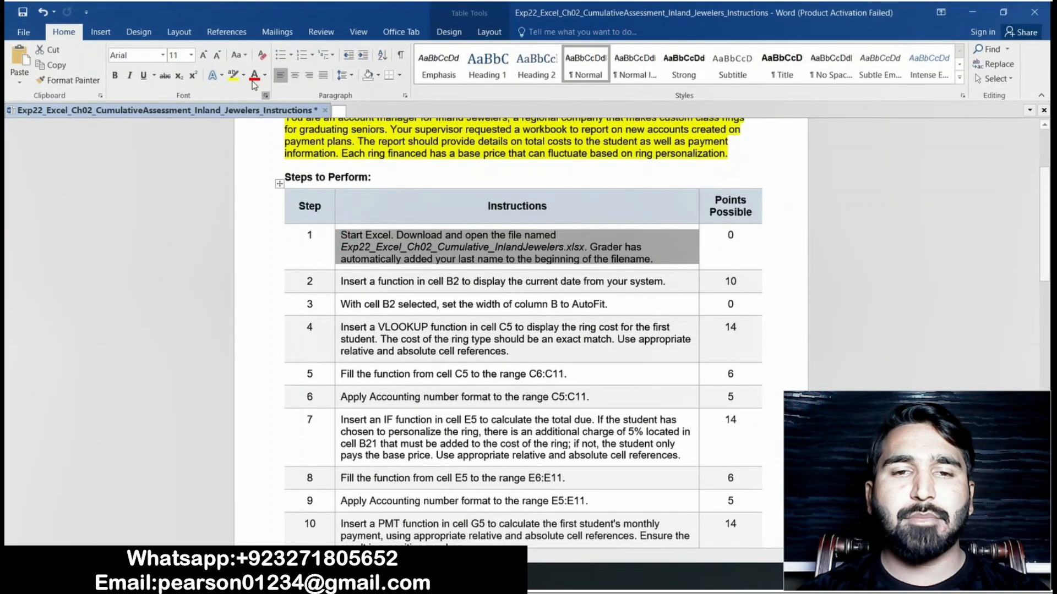
click(233, 76)
click(425, 249)
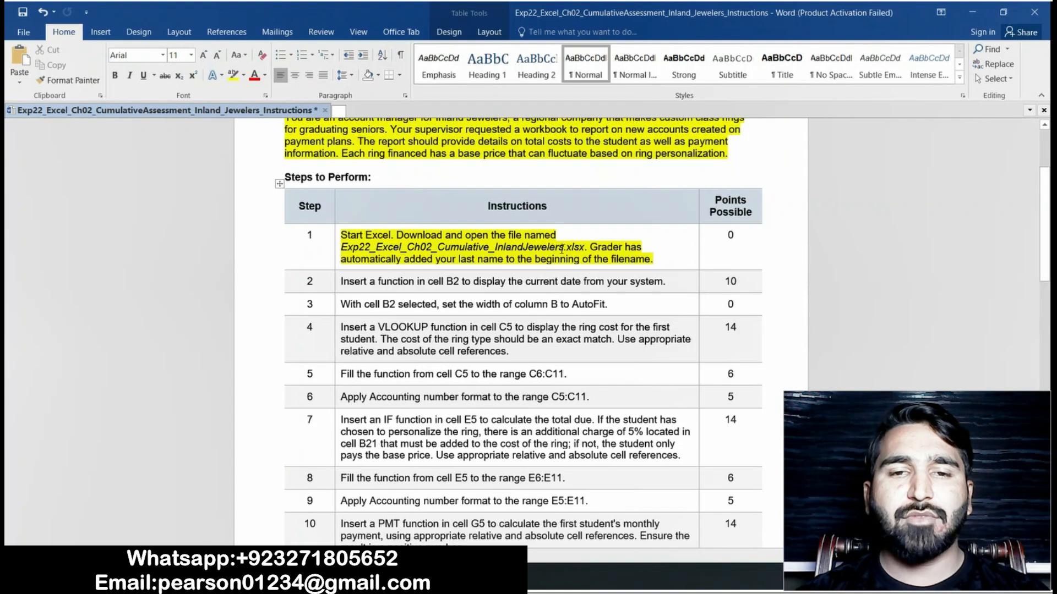
Look at the Inland Jewelers workbook in Excel, return to the Word instructions and highlight the step 2 instruction in yellow
key(alt+Tab)
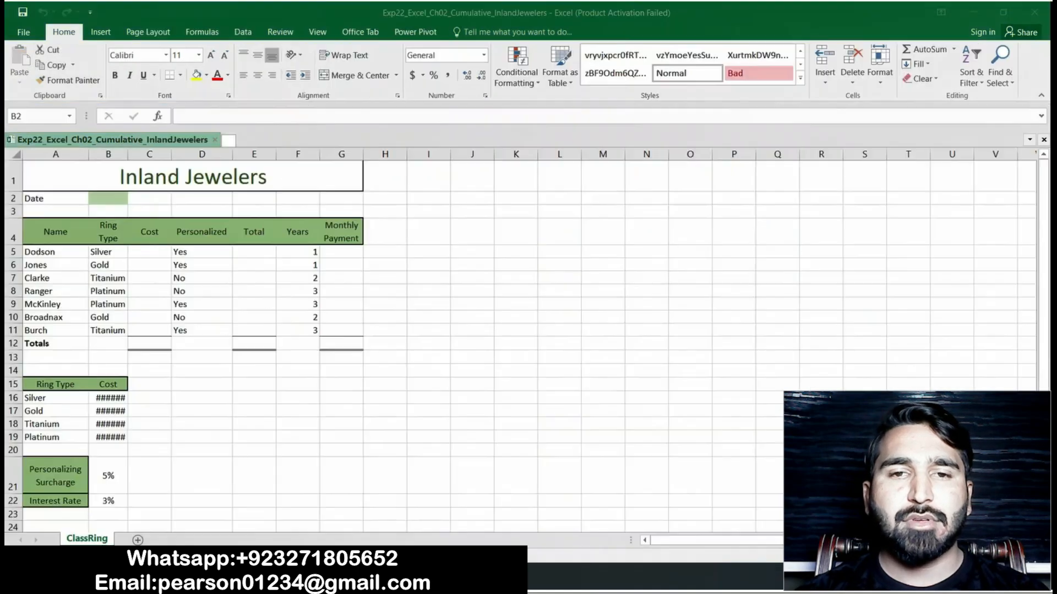
key(alt+Tab)
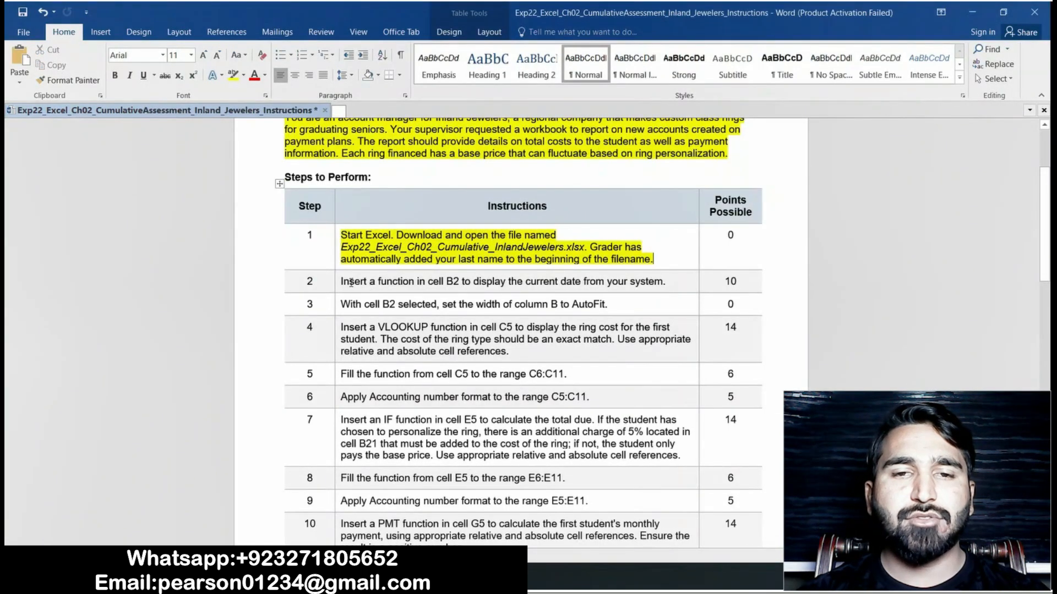
drag(342, 281, 554, 278)
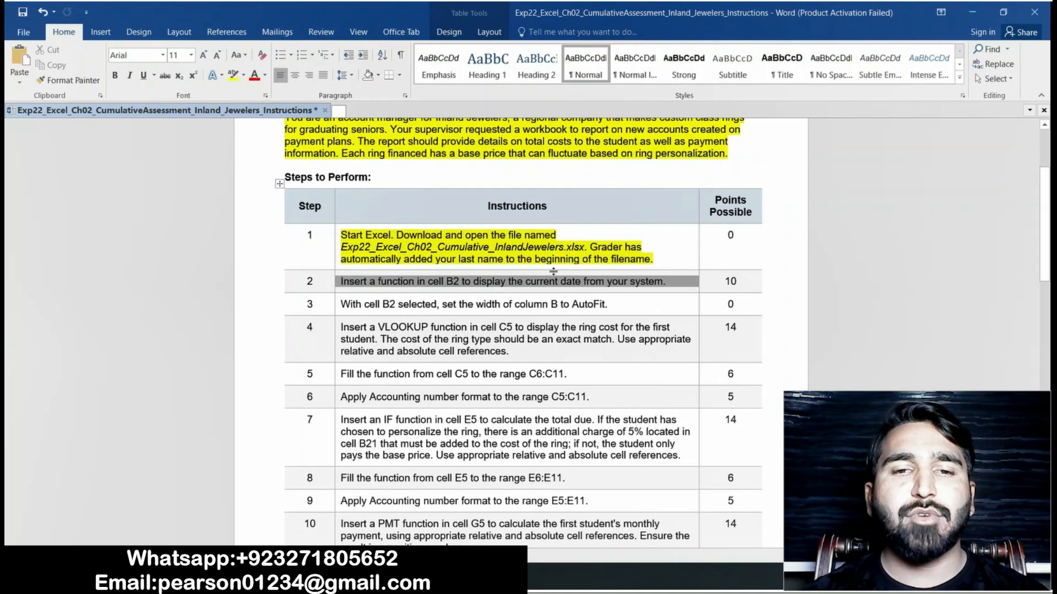
click(233, 74)
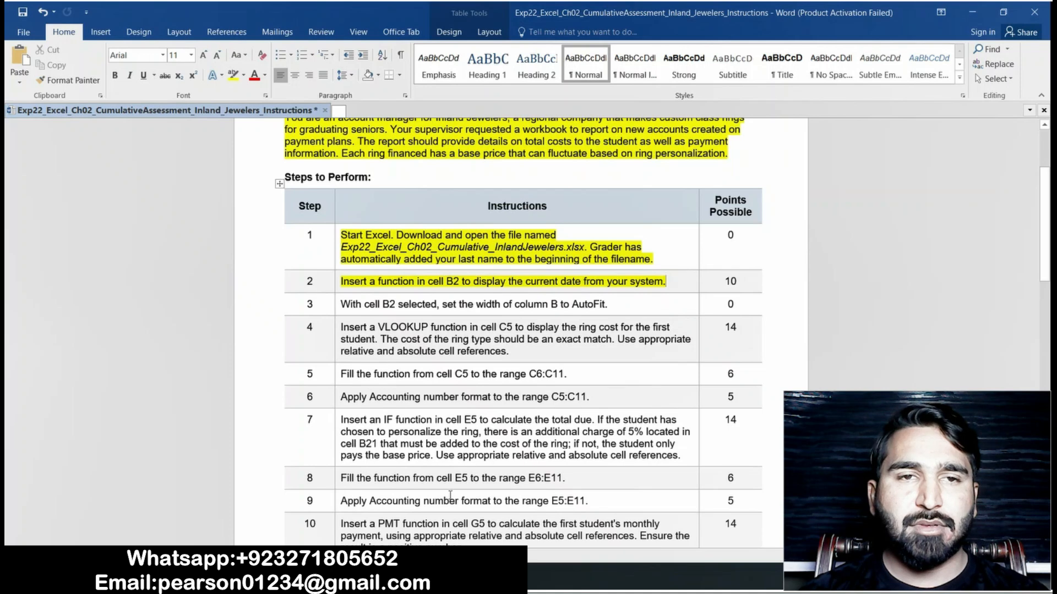
Switch to the Excel workbook, enter =TODAY() in cell B2 and widen column B to fit the date
mouse_move(421, 582)
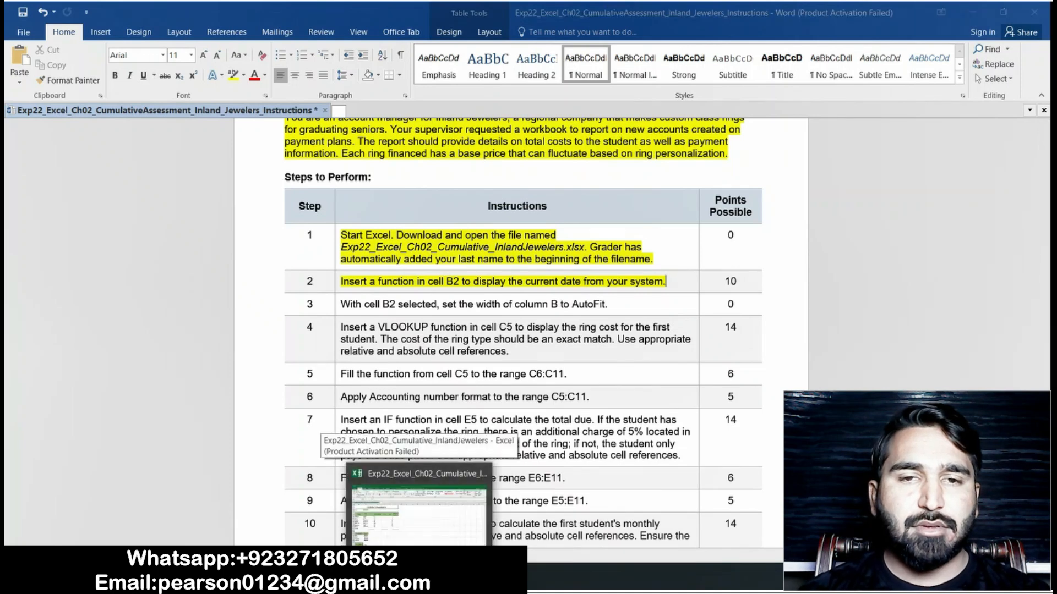
click(416, 527)
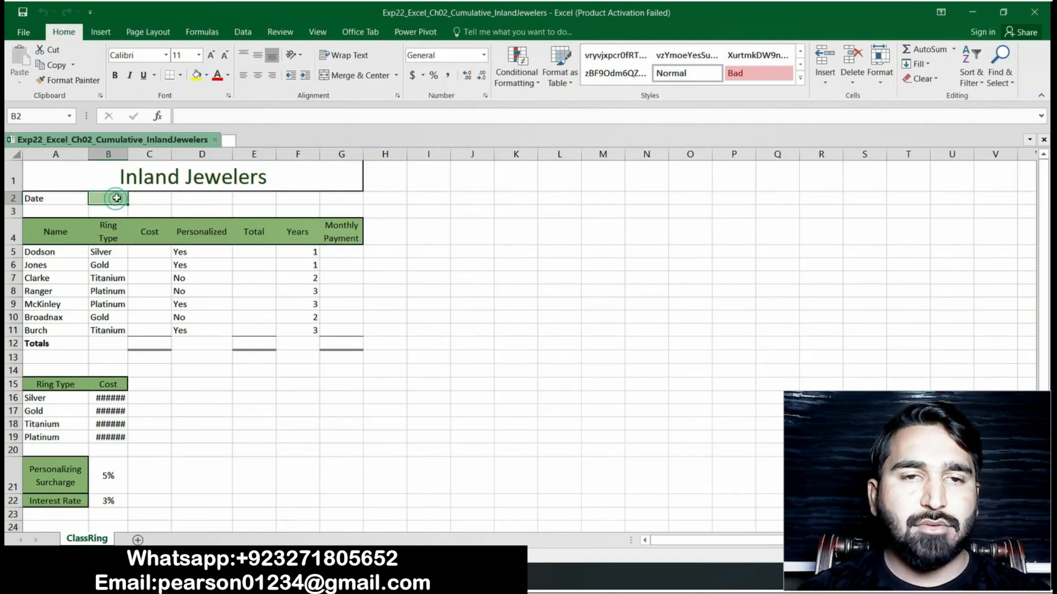
click(190, 117)
text(=)
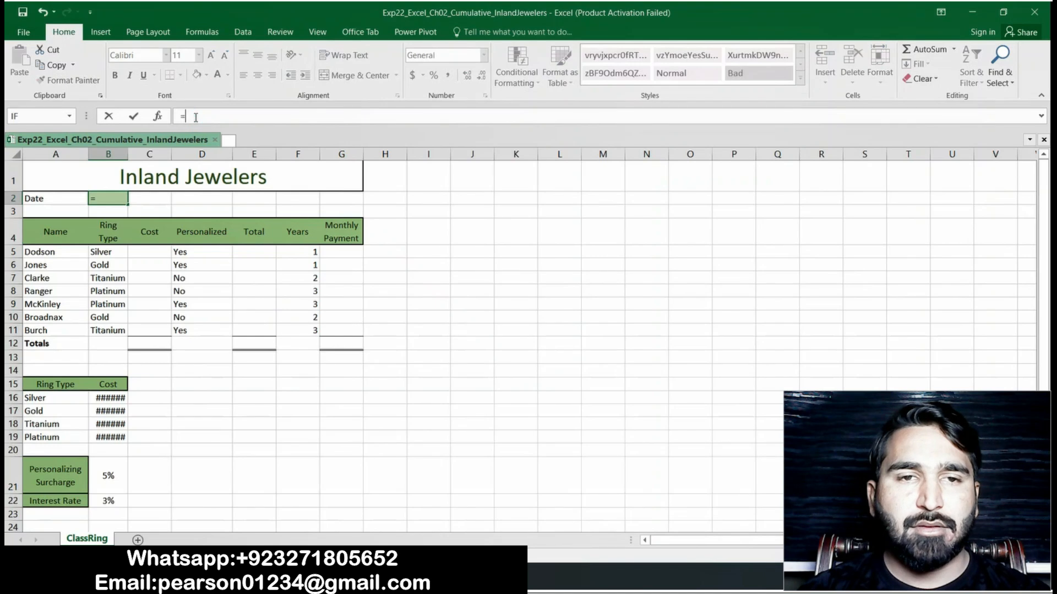
text(T)
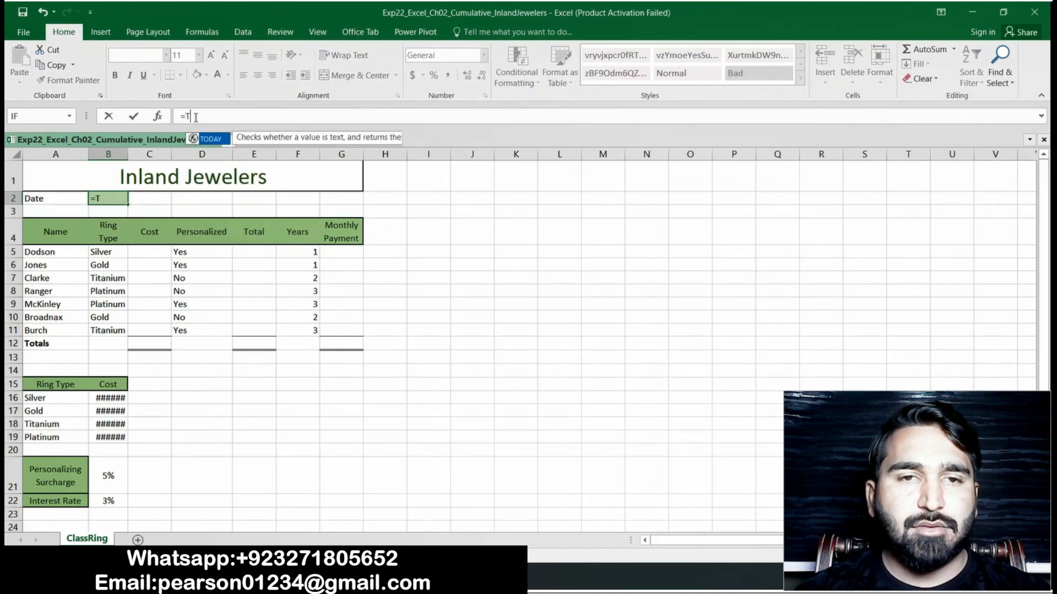
text(ODAY())
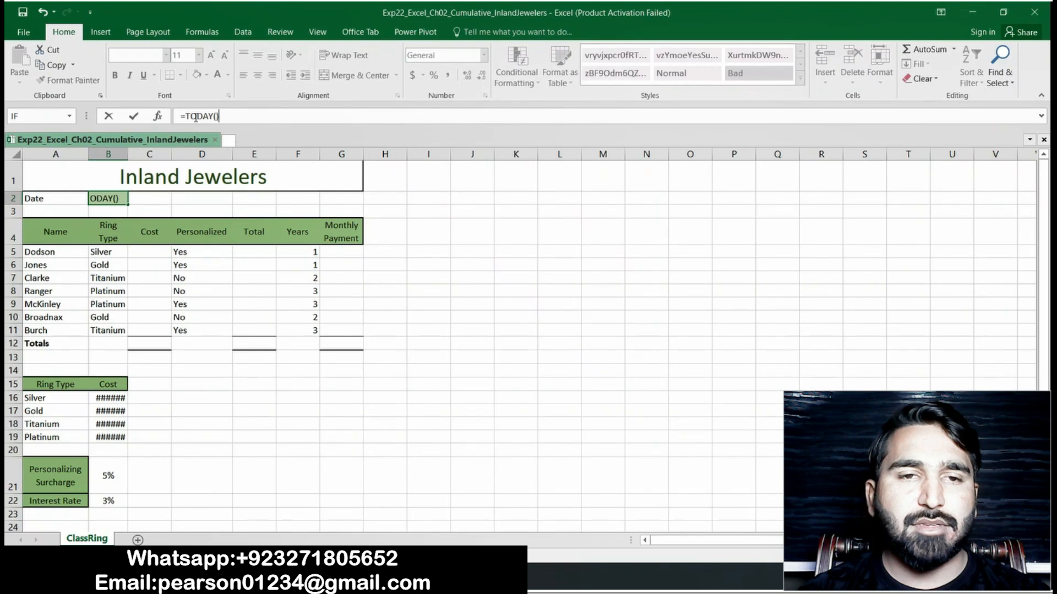
key(Return)
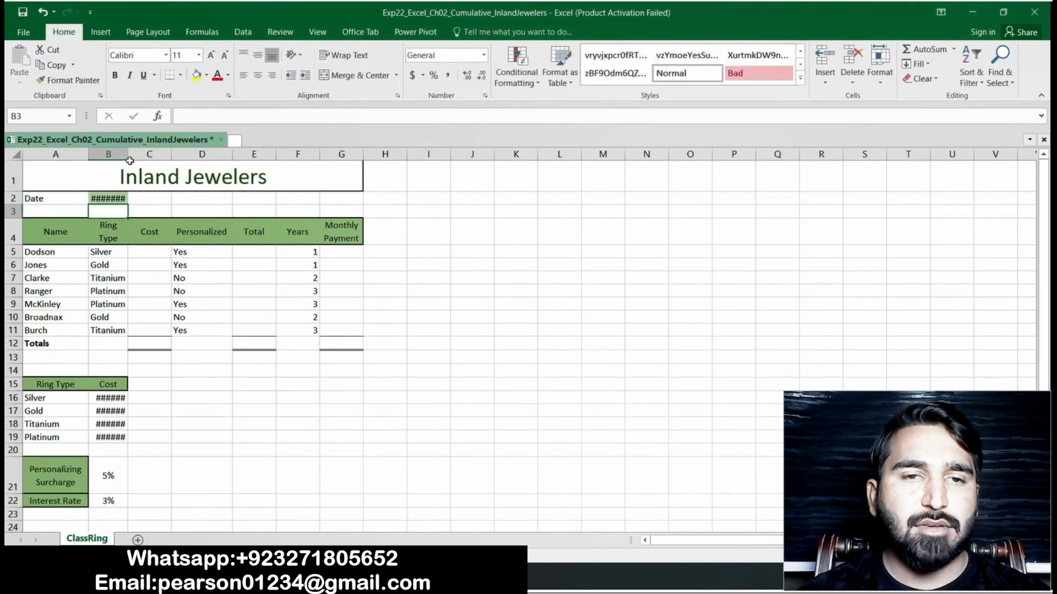
drag(130, 160, 165, 163)
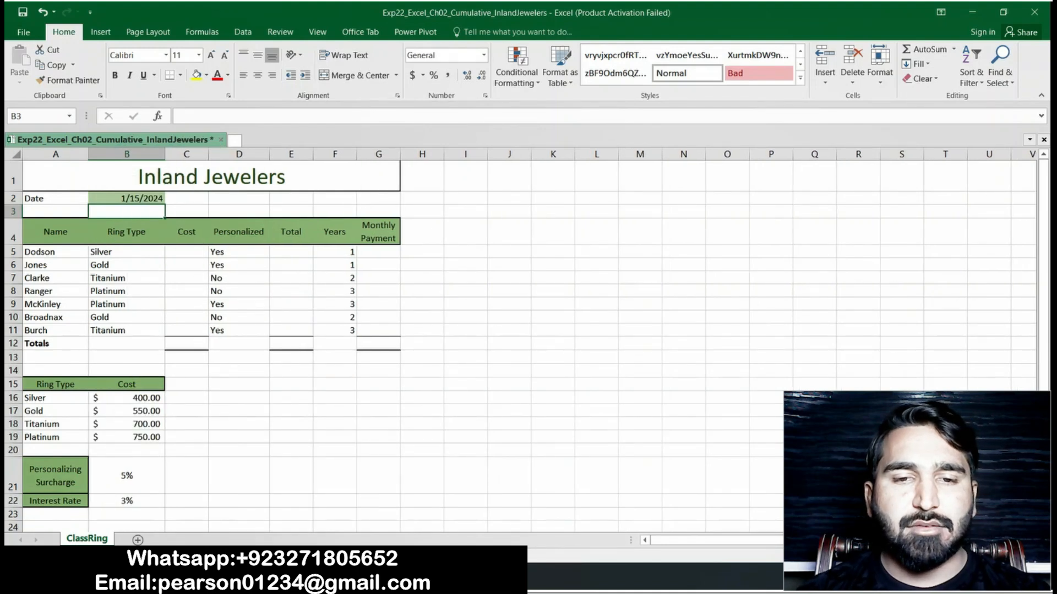
Switch to the Word instructions and highlight the step 3 instruction in yellow
mouse_move(386, 583)
click(386, 501)
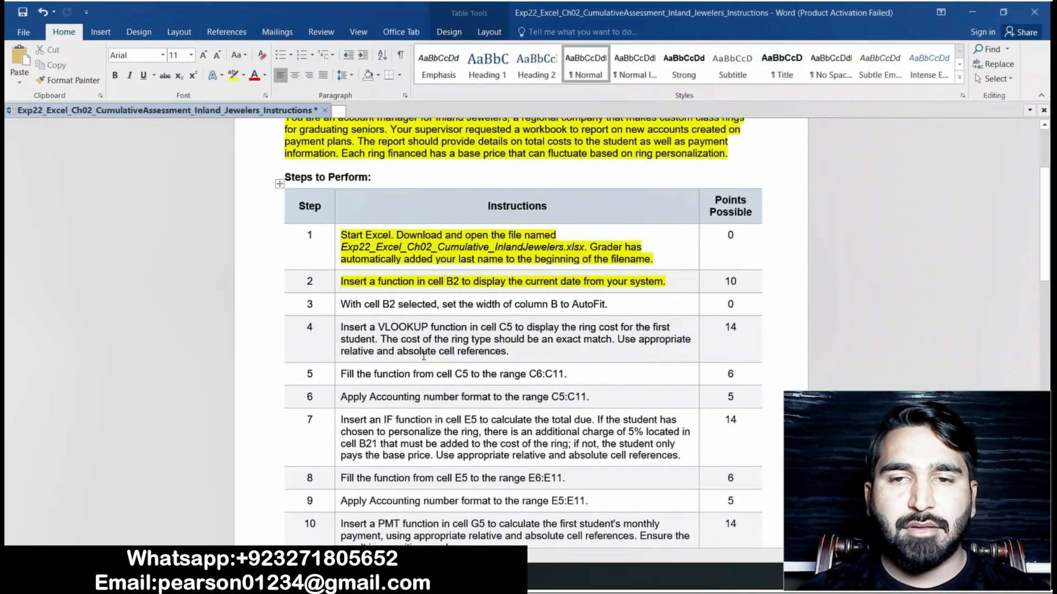
drag(342, 302, 360, 302)
click(356, 302)
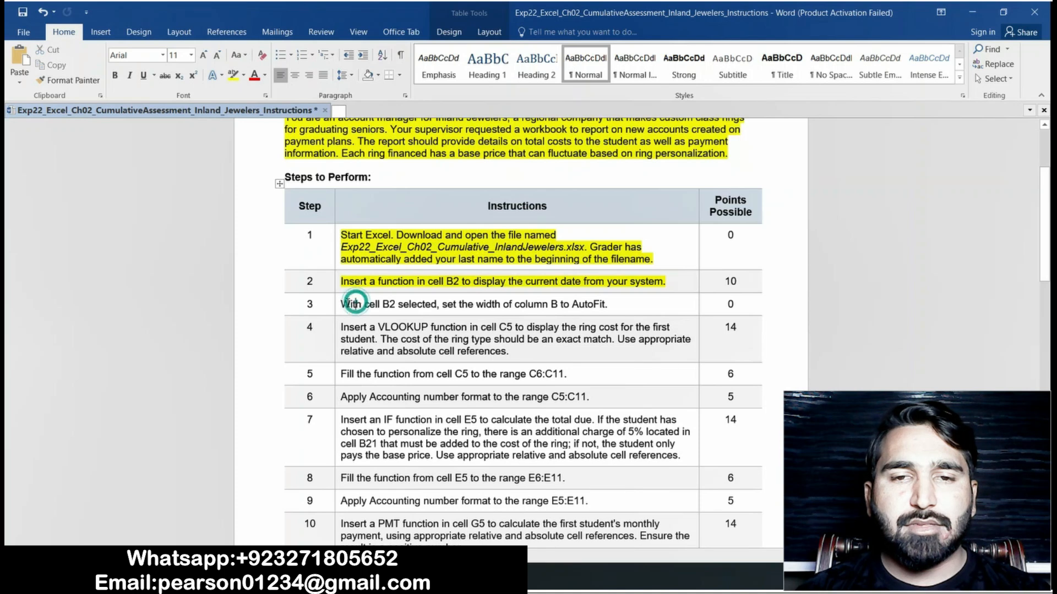
triple_click(355, 303)
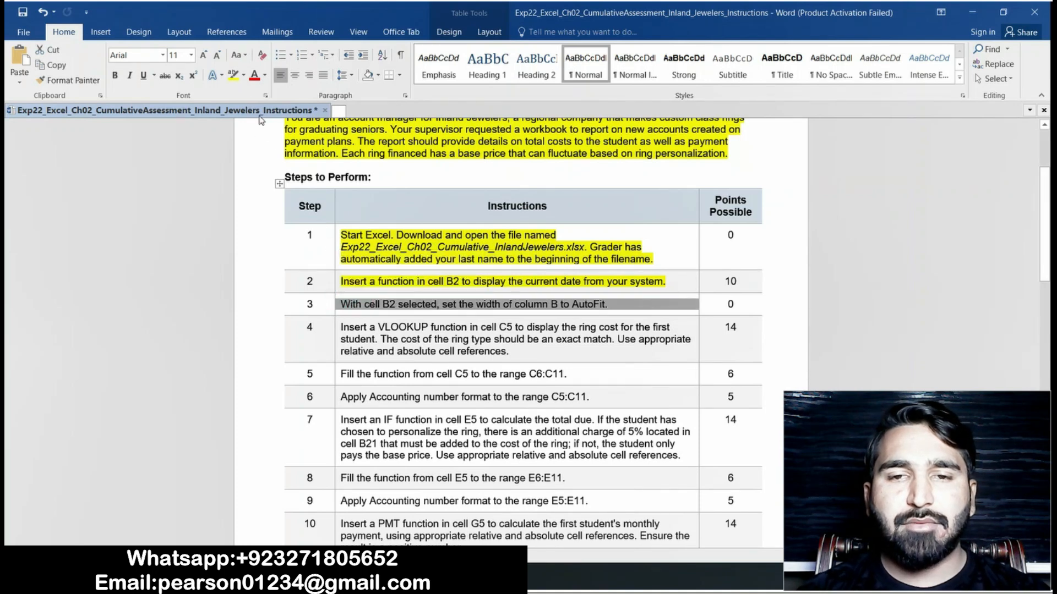
click(234, 75)
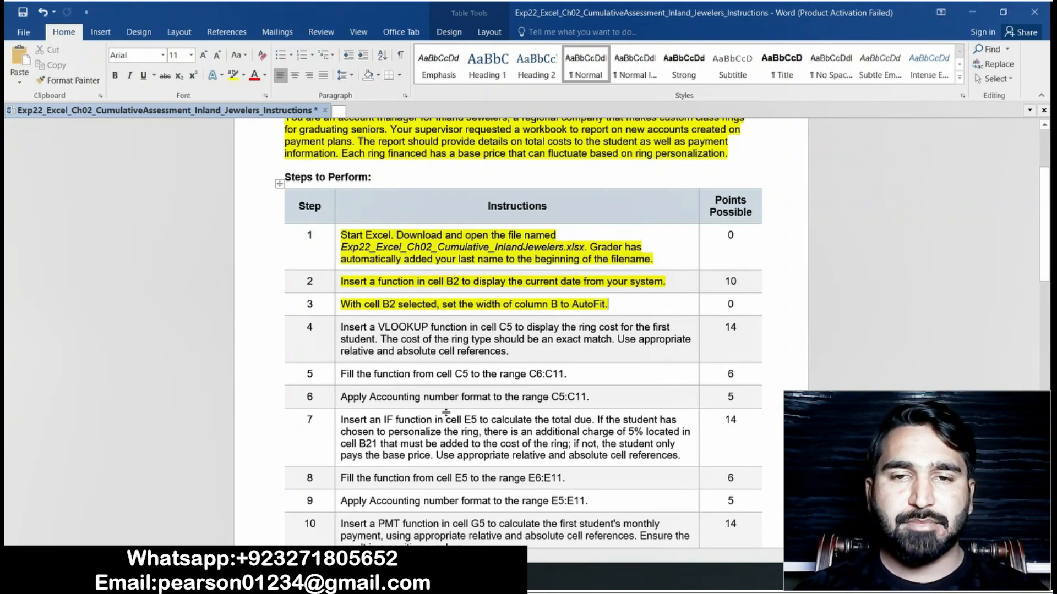
Switch to the Excel workbook and AutoFit the width of column B
key(alt+Tab)
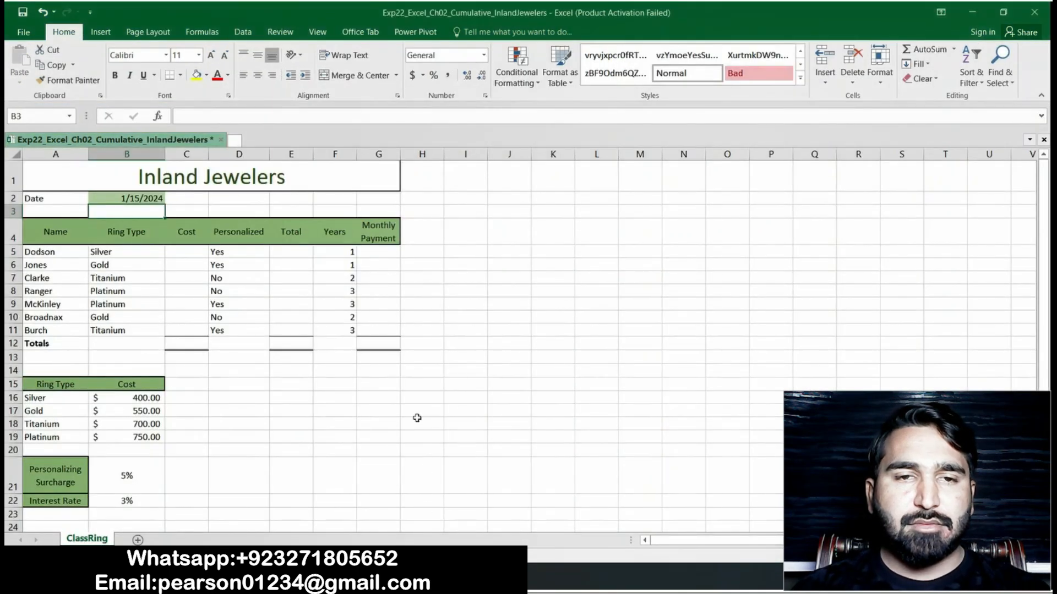
click(117, 146)
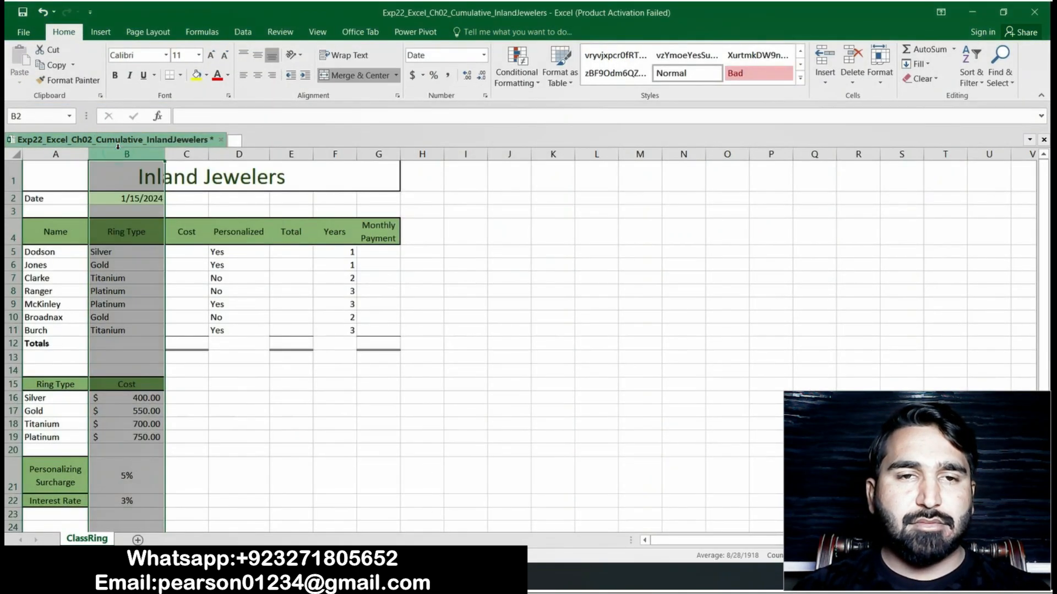
right_click(118, 151)
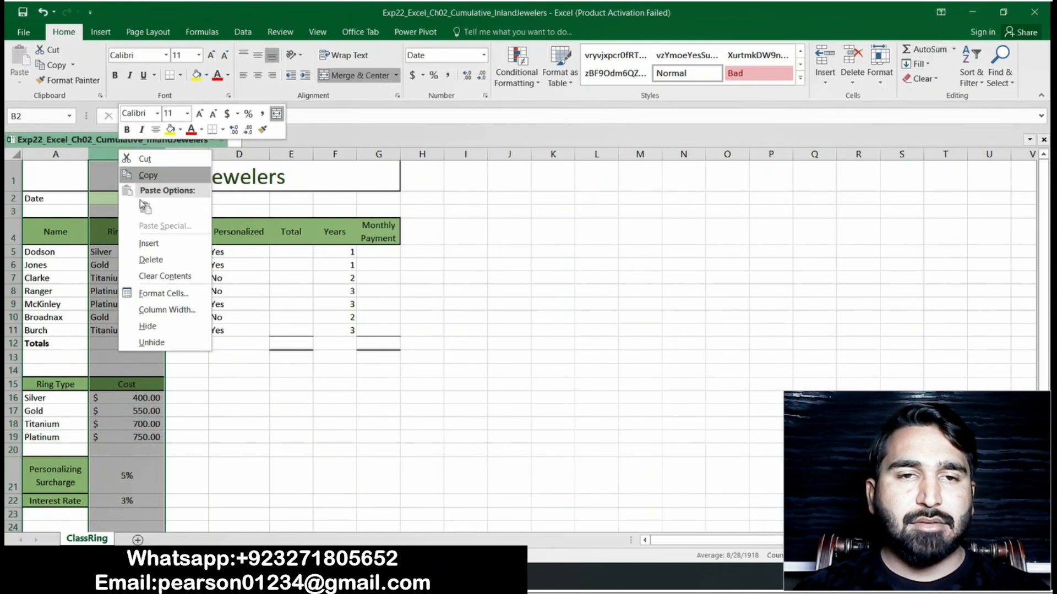
click(109, 141)
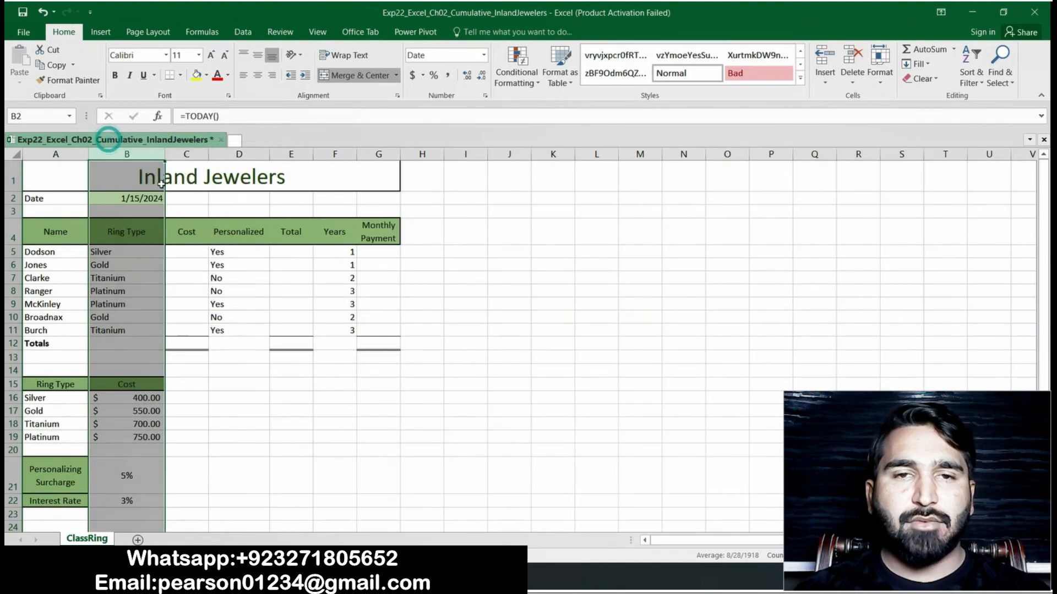
key(alt+Tab)
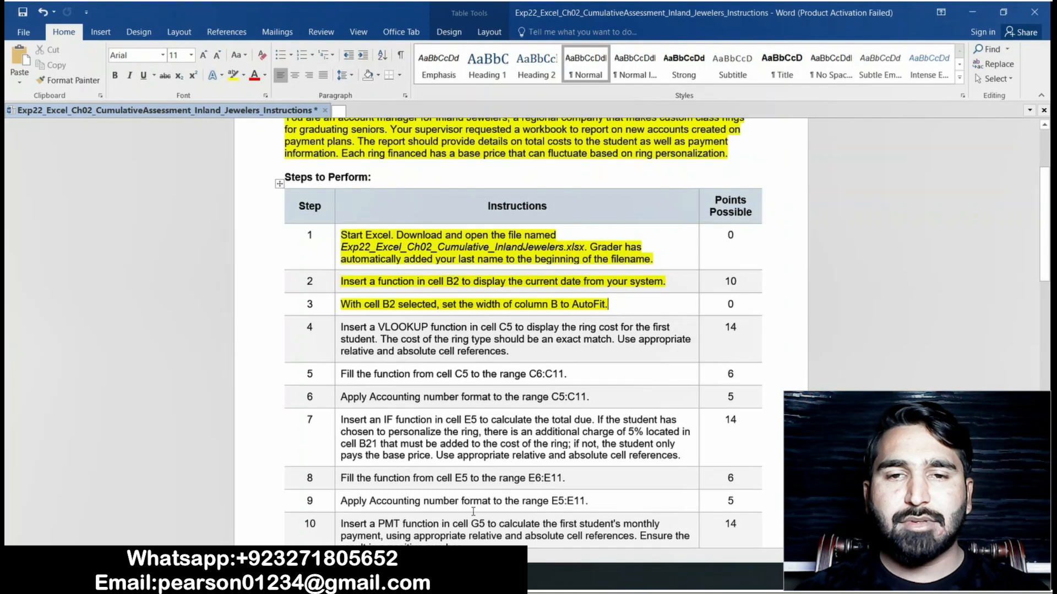
key(alt+Tab)
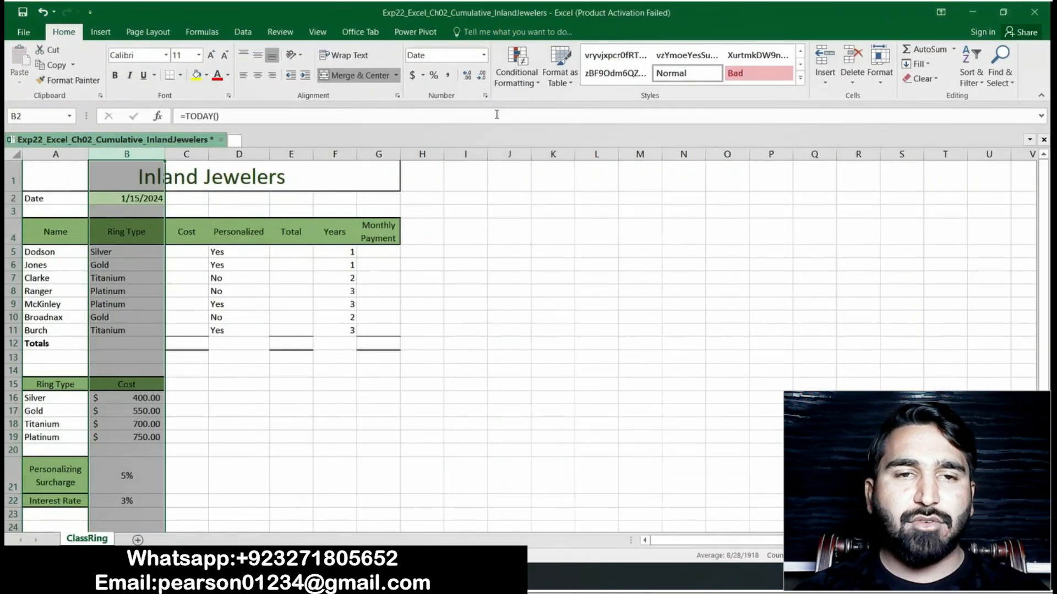
click(884, 84)
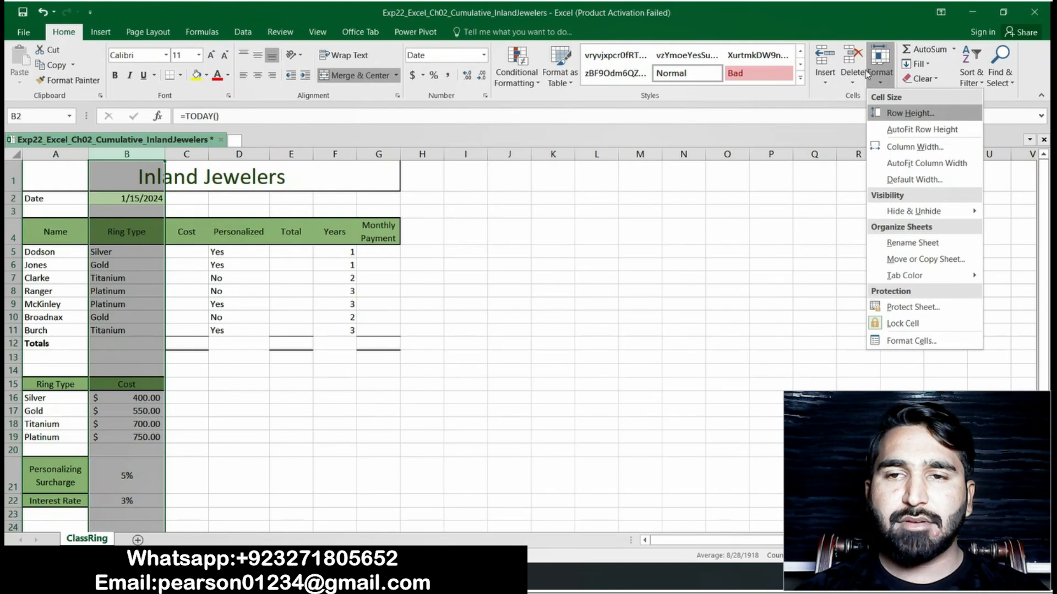
click(901, 165)
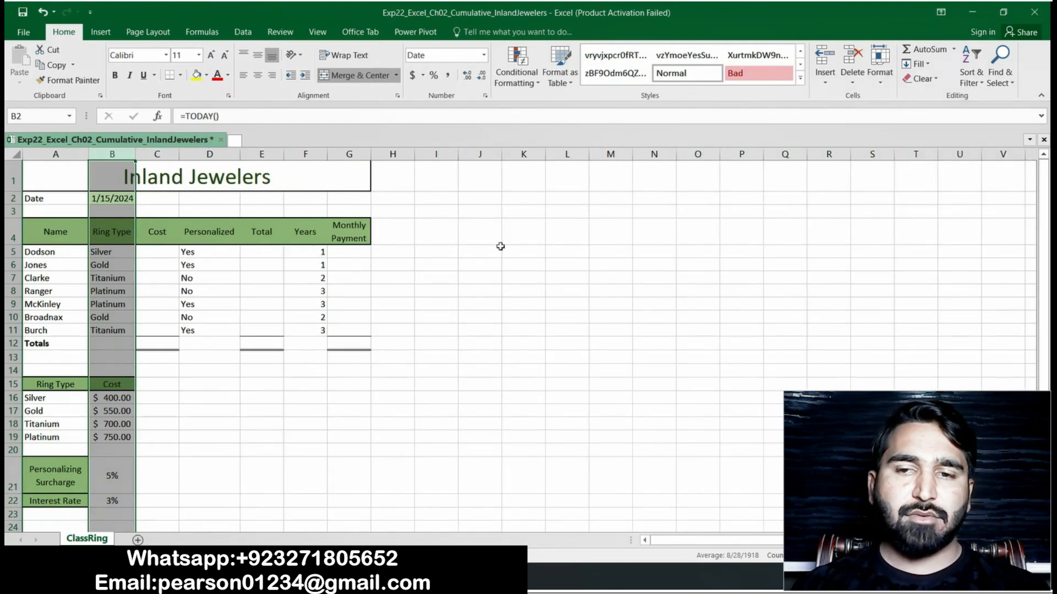
click(288, 281)
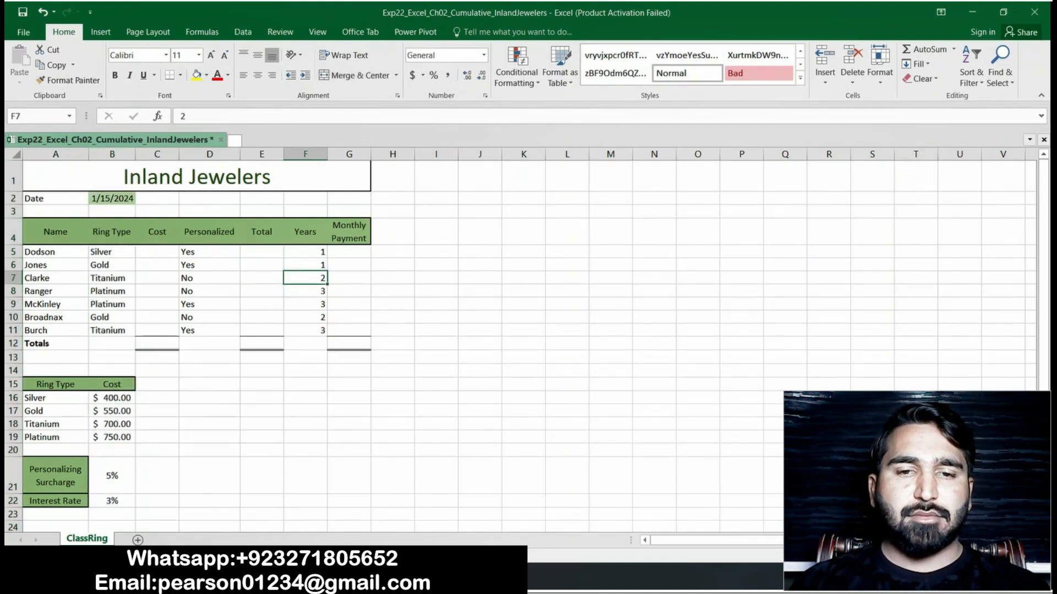
Switch to the Word instructions and highlight the step 4 VLOOKUP instruction in yellow
key(alt+Tab)
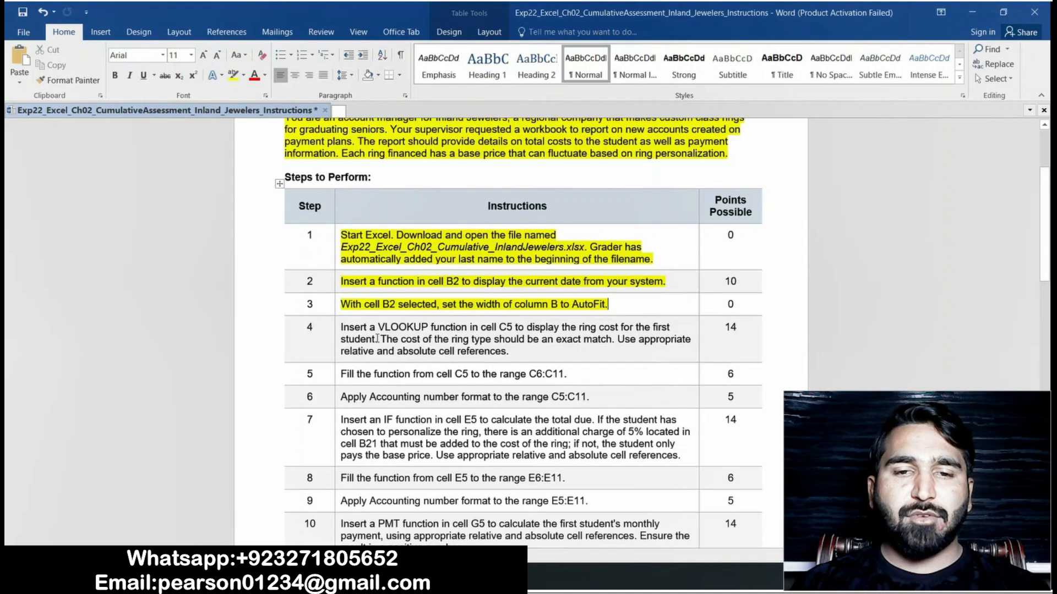
triple_click(343, 327)
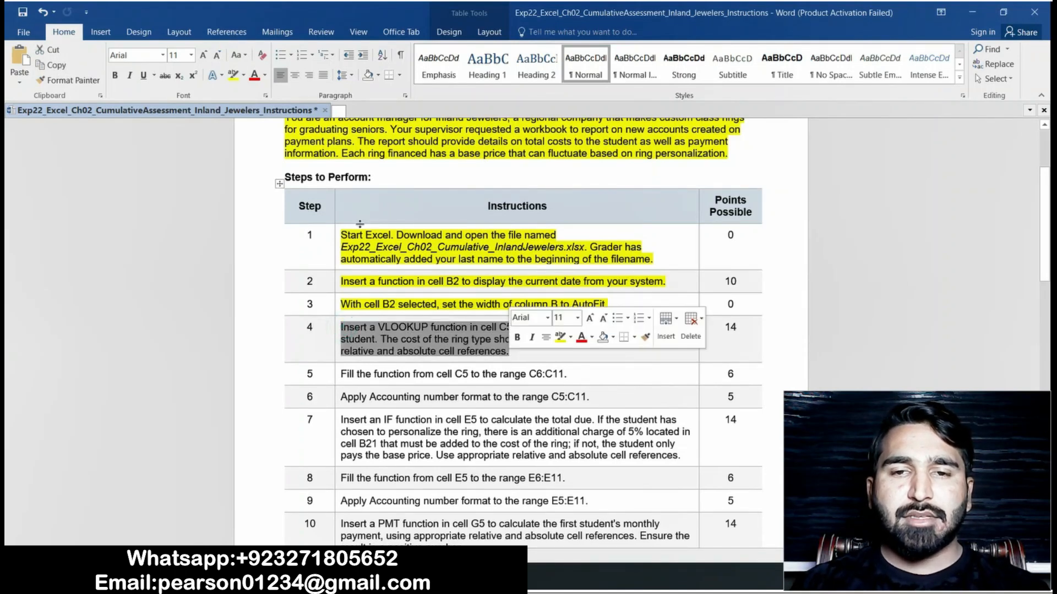
click(233, 75)
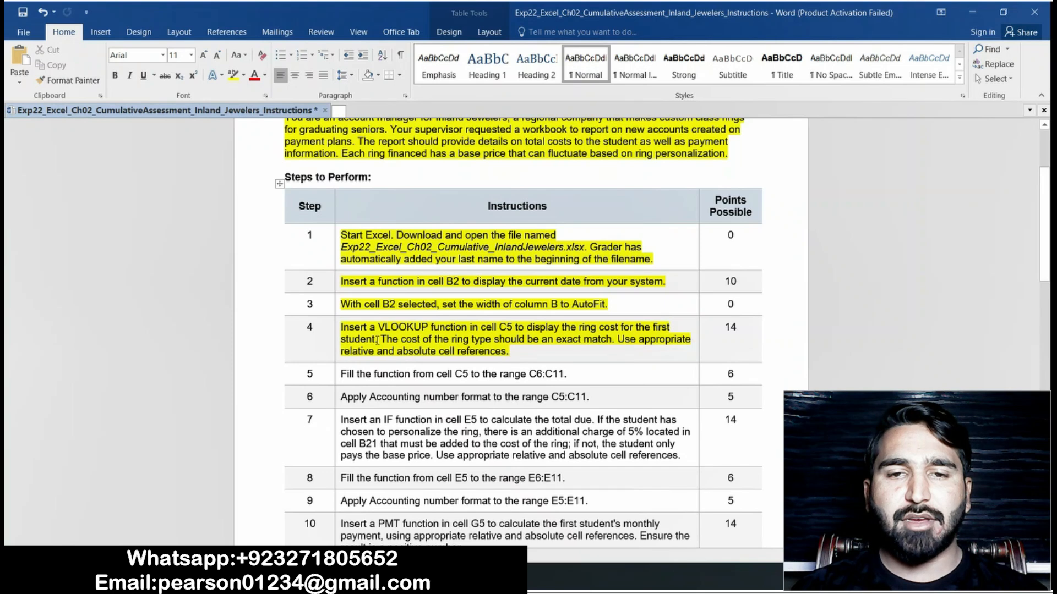
Switch to the Excel workbook and begin a VLOOKUP formula in cell C5 with B5 as the lookup value
key(alt+Tab)
click(151, 252)
click(190, 114)
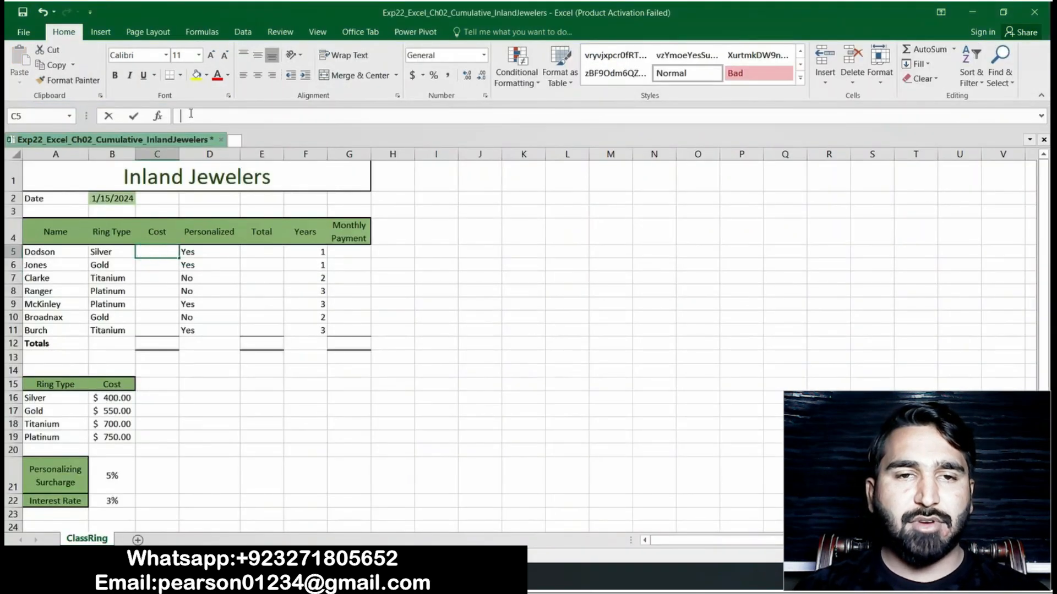
text(=V)
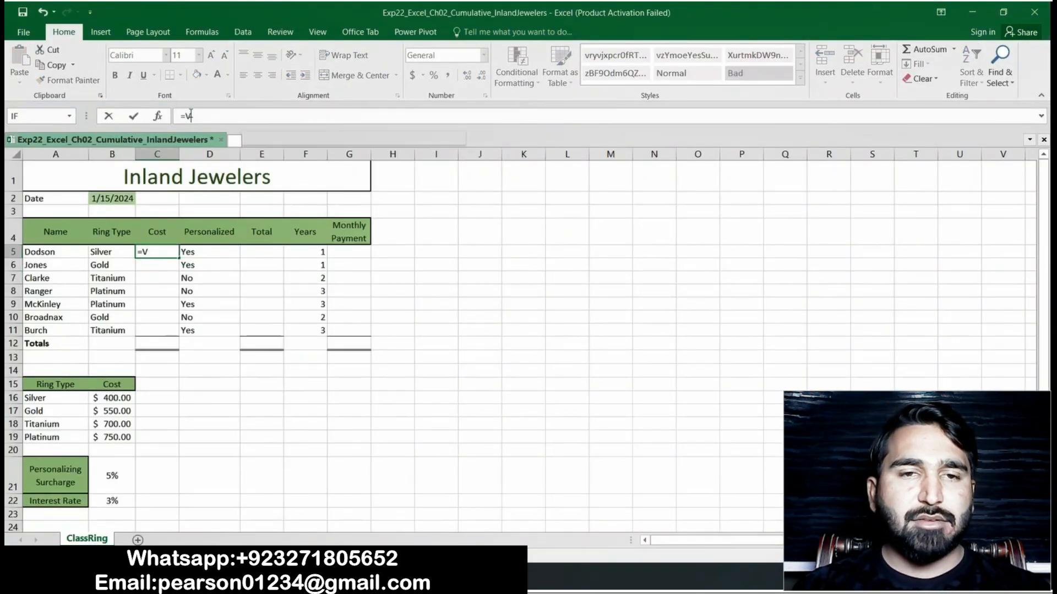
text(LOOKUP)
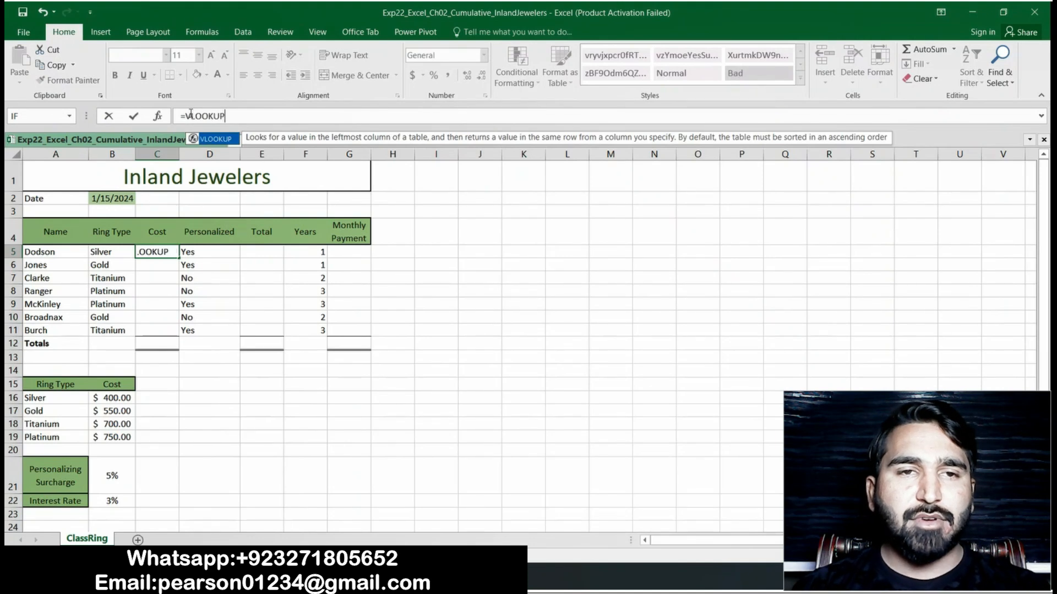
text(()
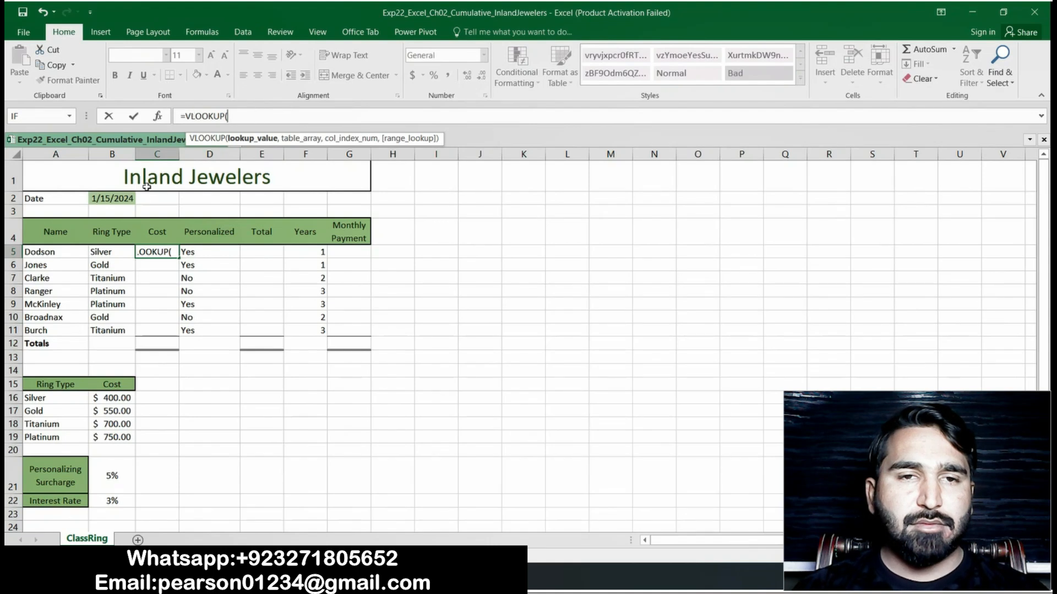
text(B)
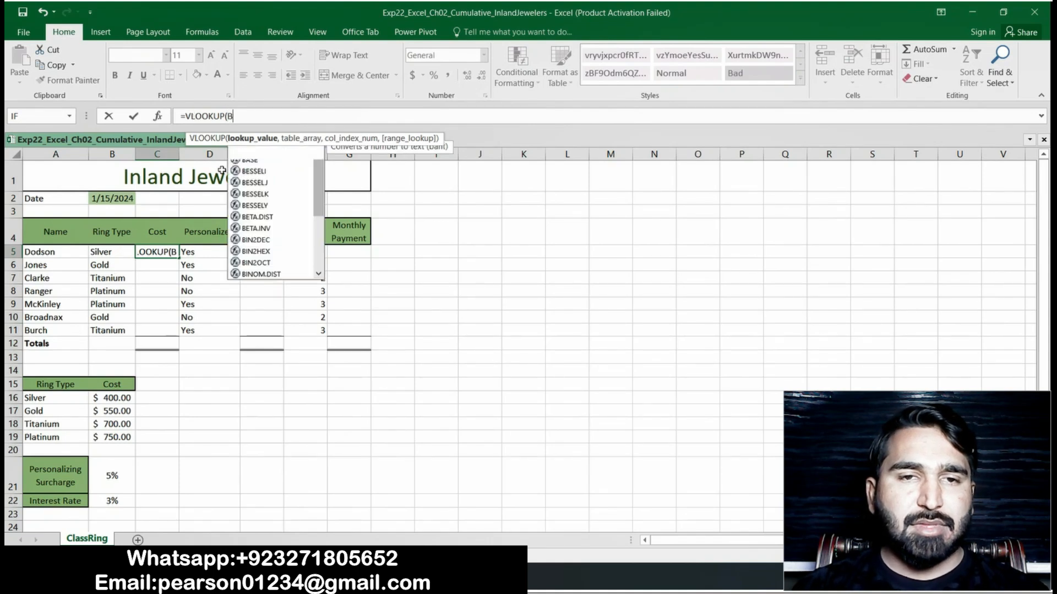
text(5,)
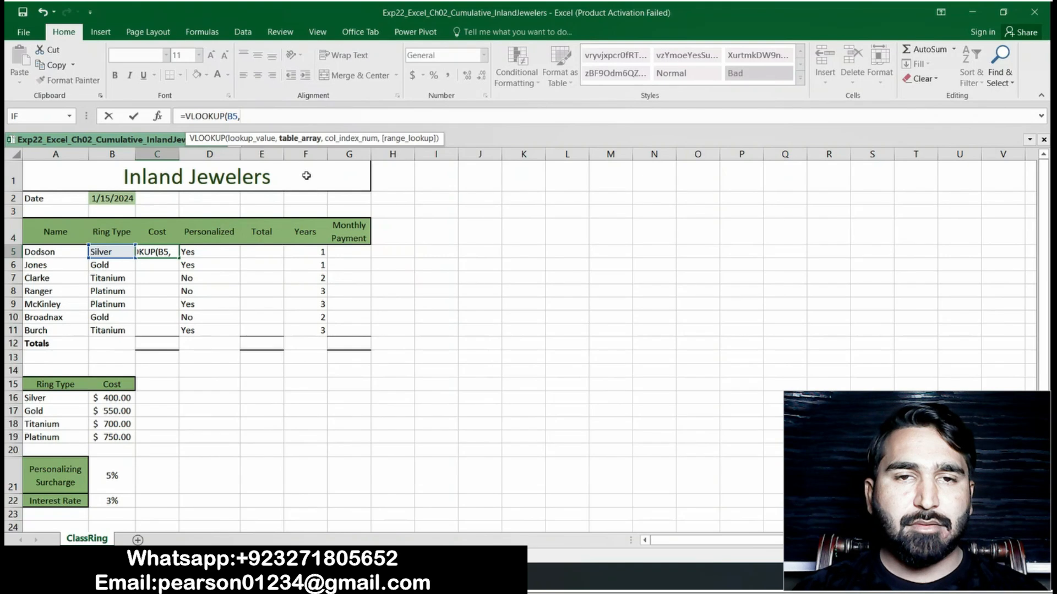
Complete the VLOOKUP in C5 with table array A$16:B$19, column index 2 and FALSE for an exact match
text(A$16)
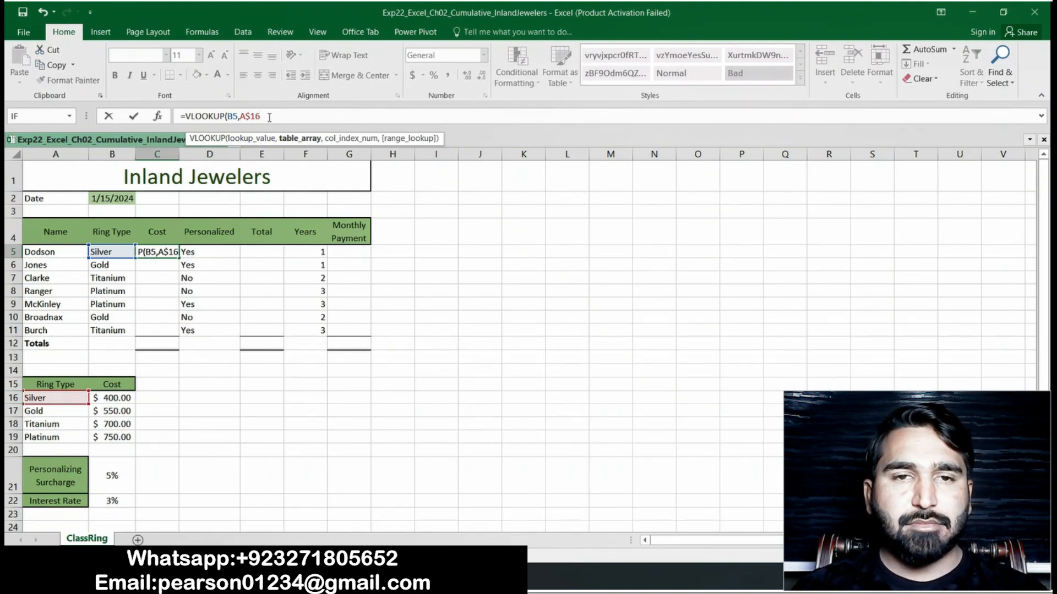
text(:)
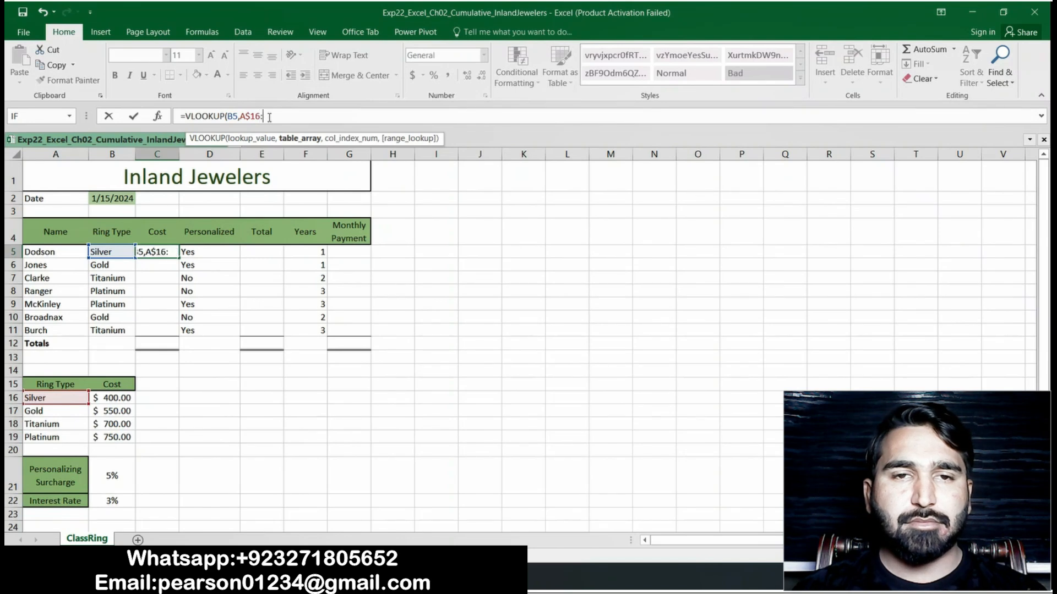
text(B$19)
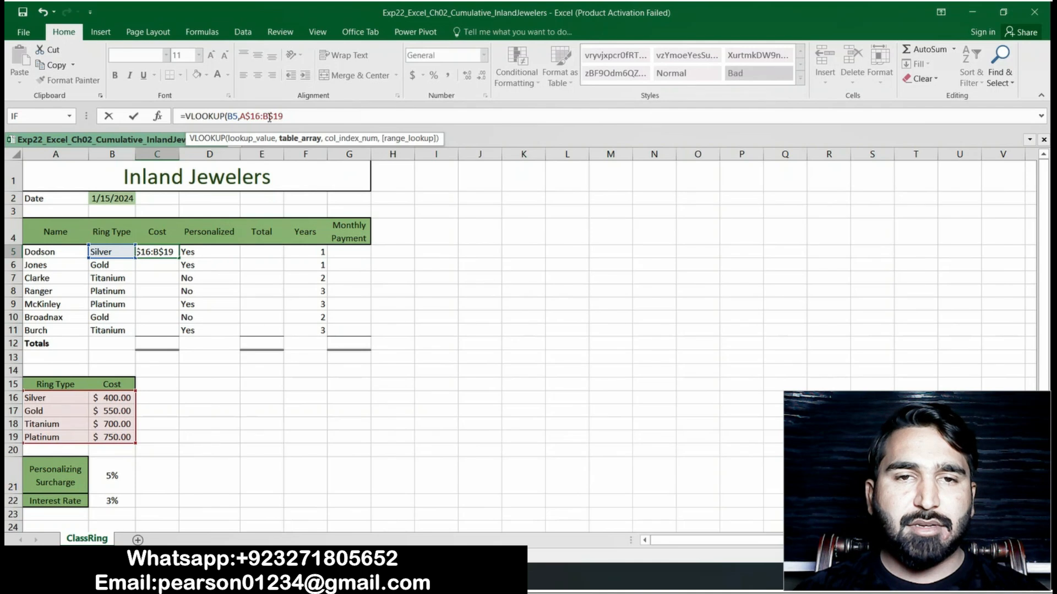
text(,)
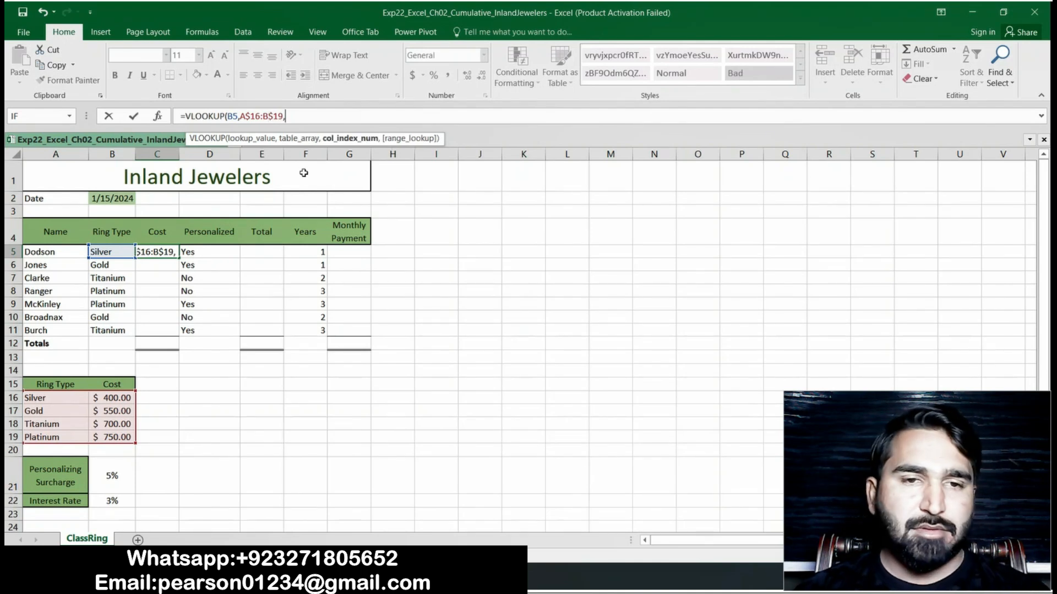
text(2)
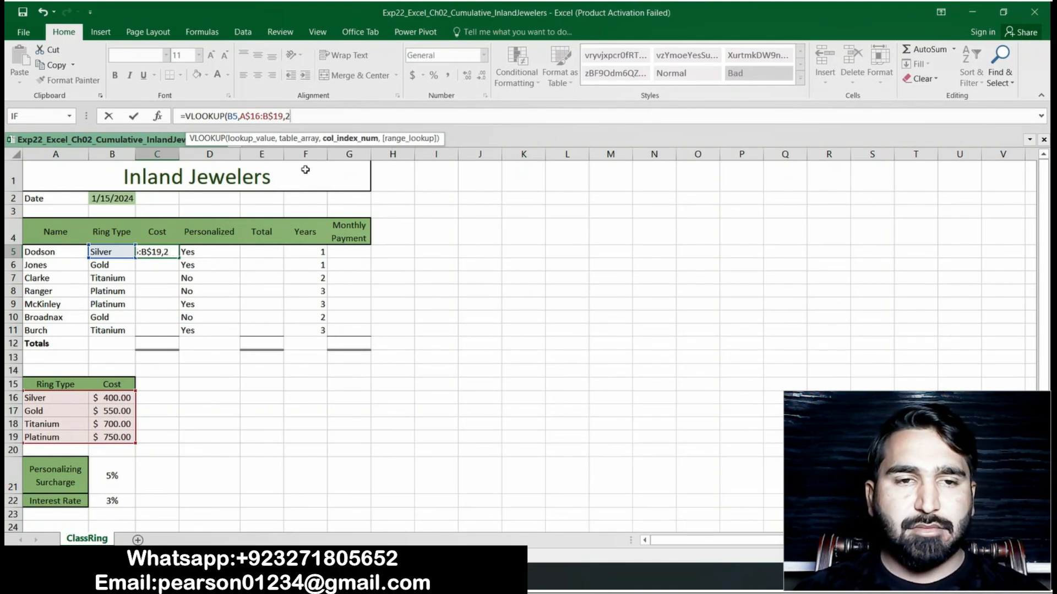
text(,)
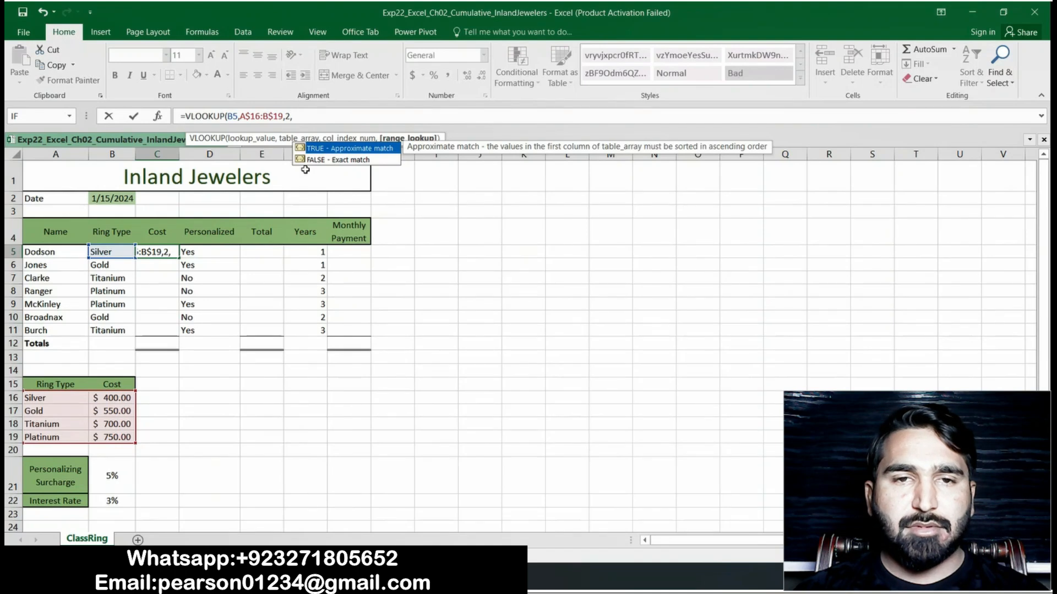
text(FALSE)
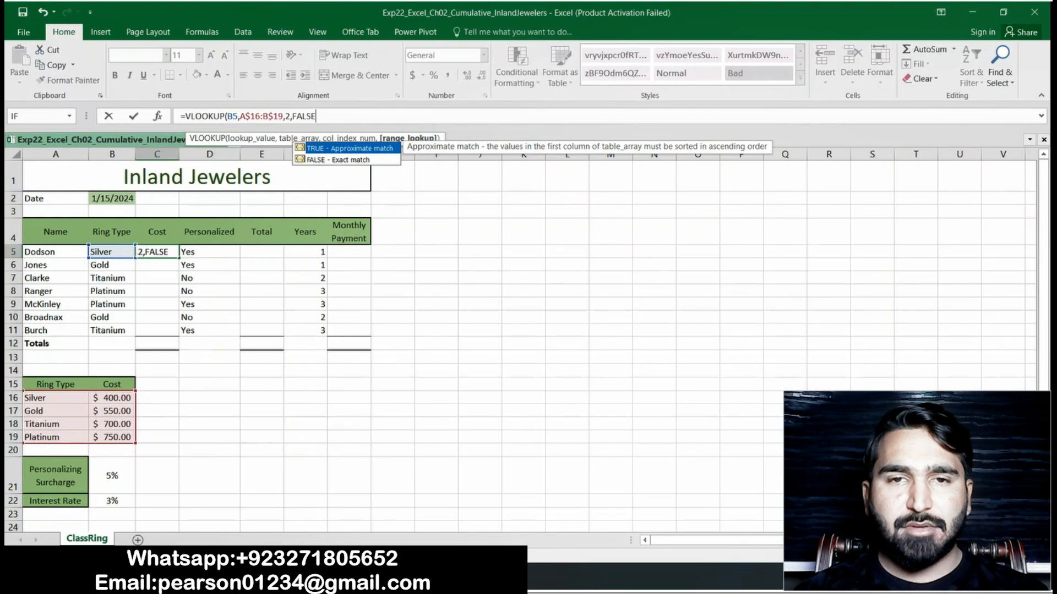
key(alt+Tab)
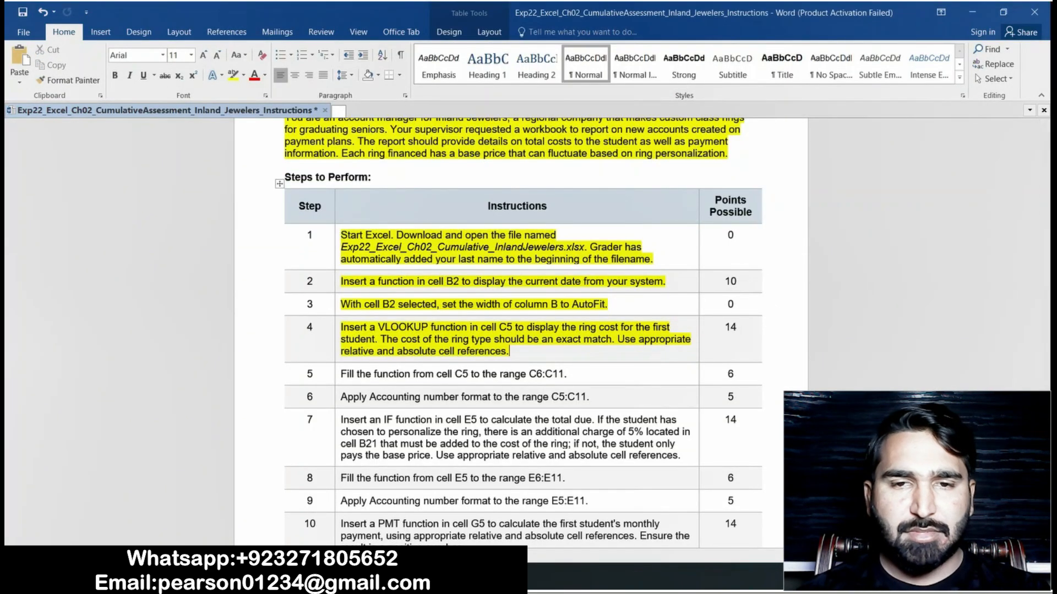
key(alt+Tab)
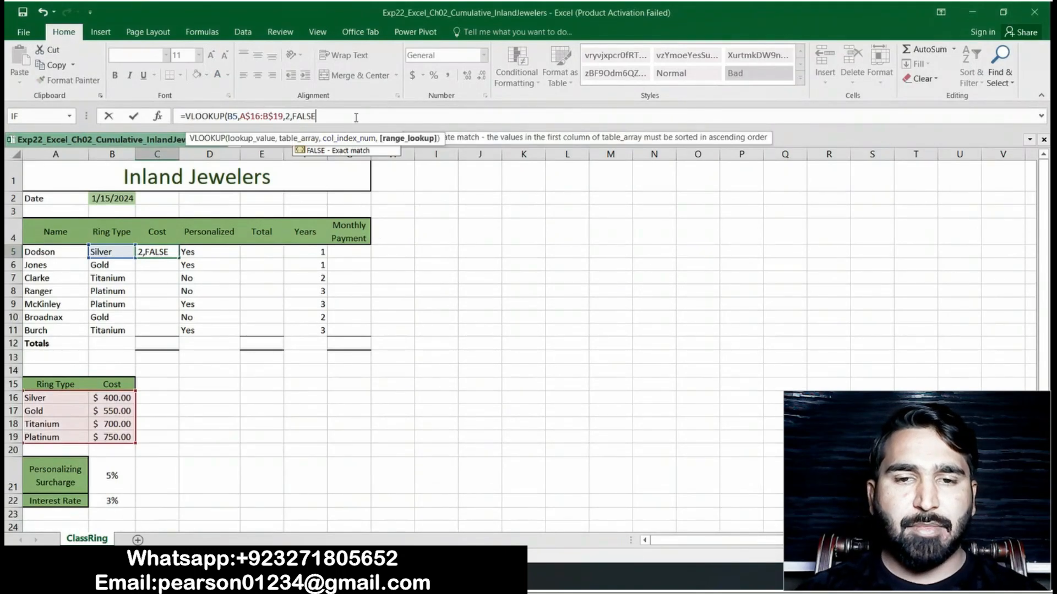
text())
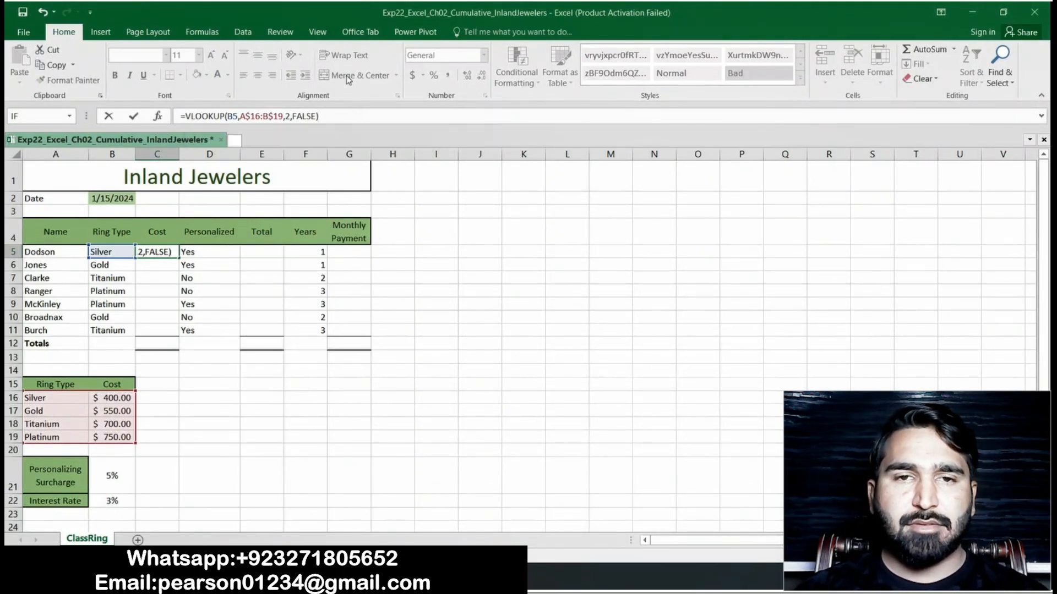
key(Return)
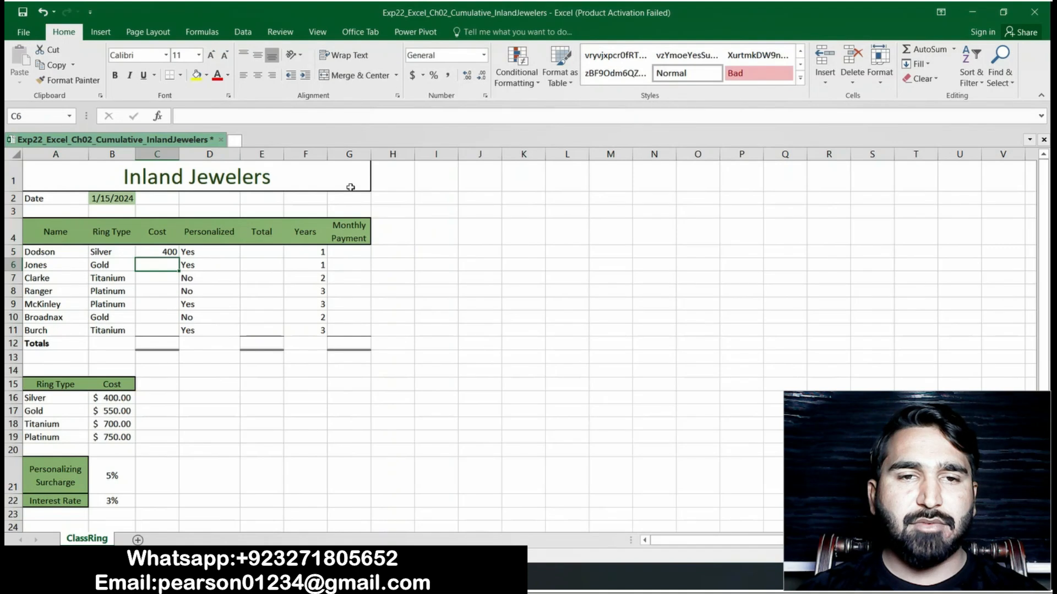
click(158, 252)
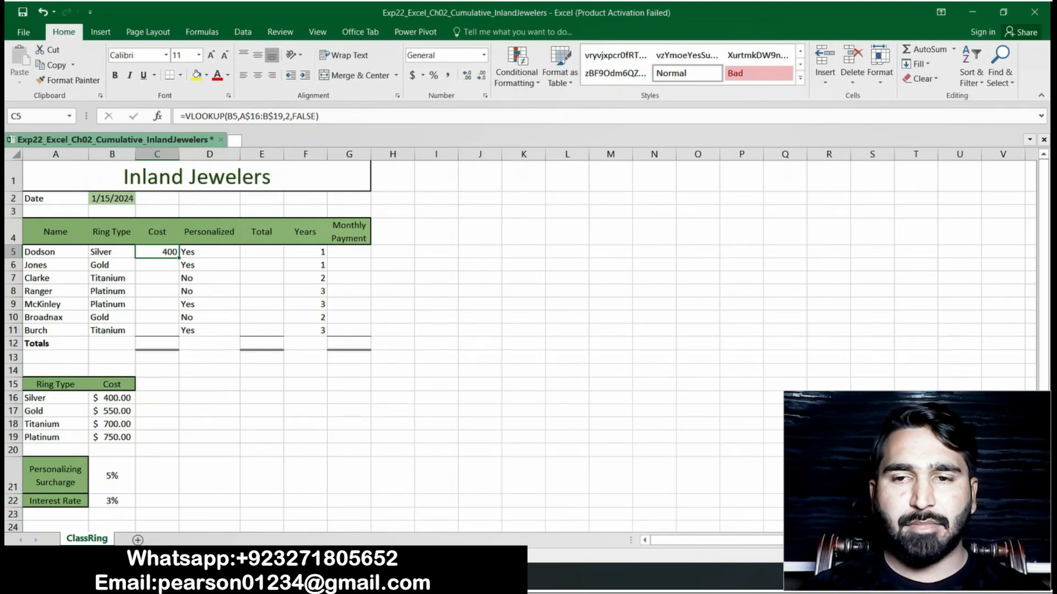
Switch to the Word instructions and highlight the step 5 fill instruction in yellow
key(alt+Tab)
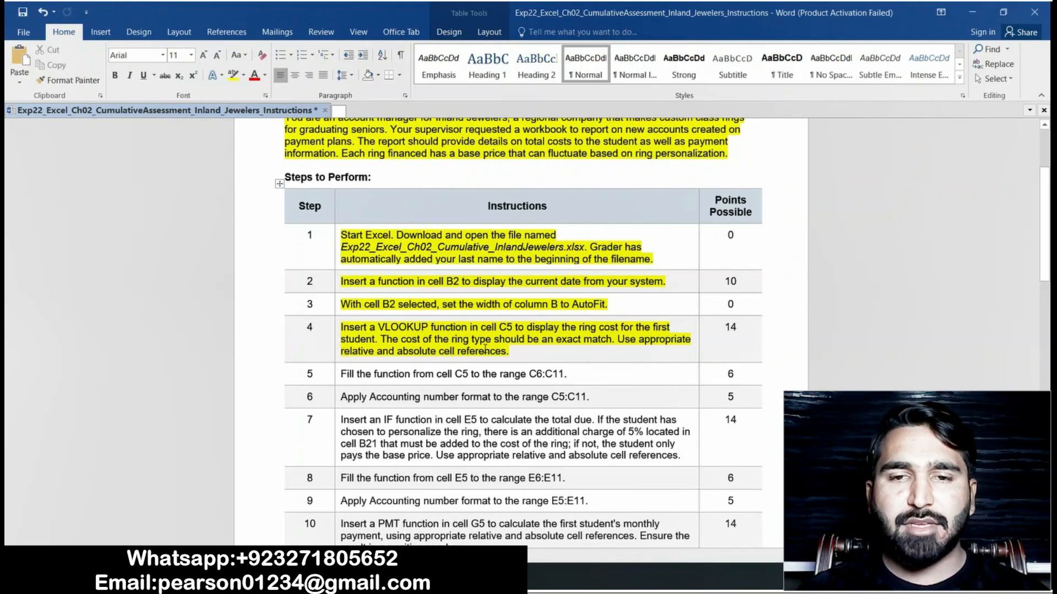
click(338, 374)
click(395, 350)
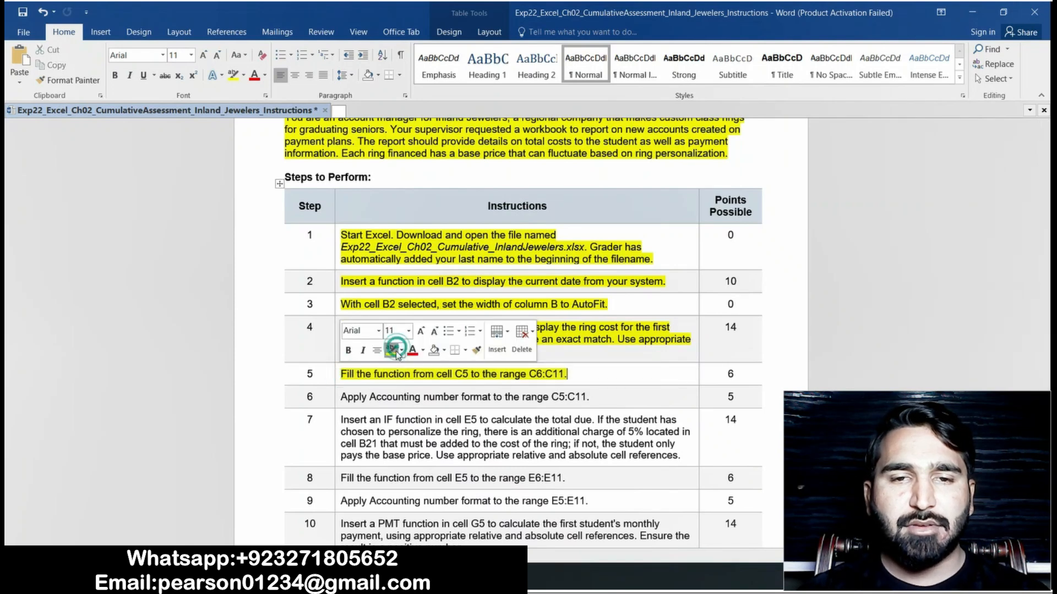
click(590, 366)
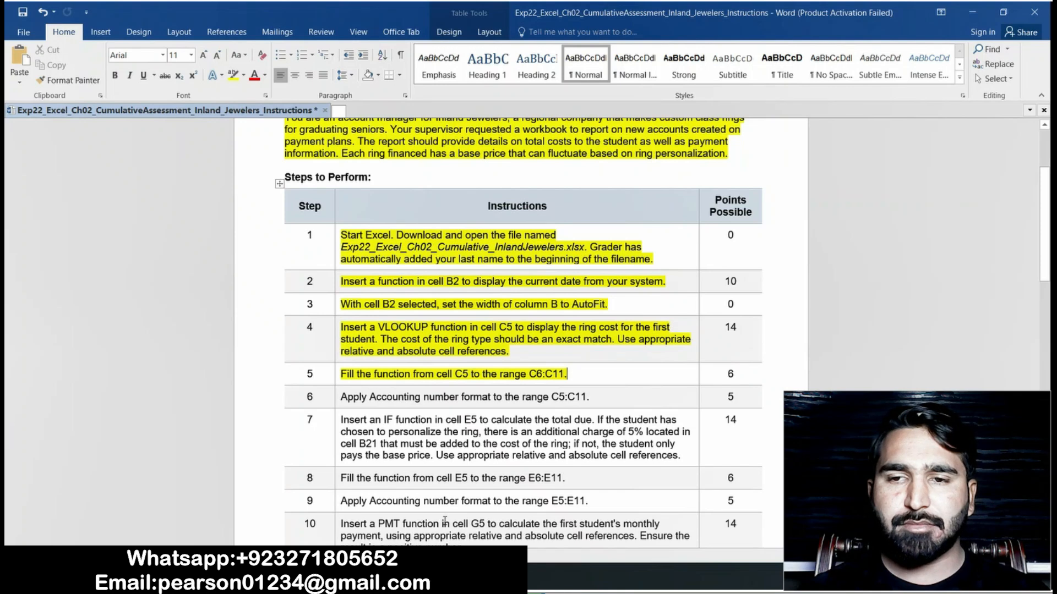
Switch to the Excel workbook and fill the VLOOKUP formula from cell C5 down to C11
key(alt+Tab)
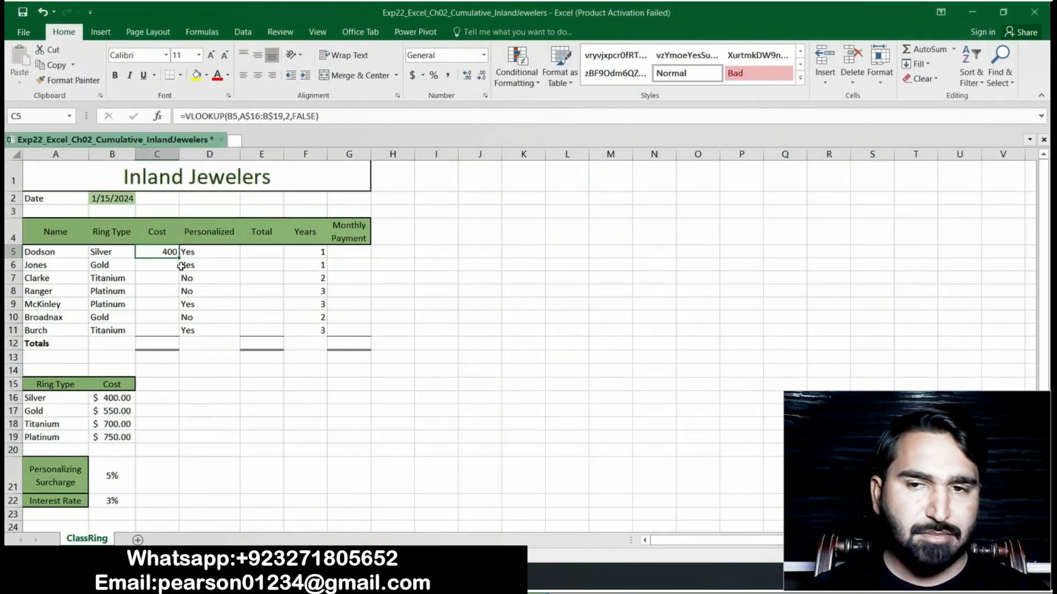
drag(177, 257, 173, 322)
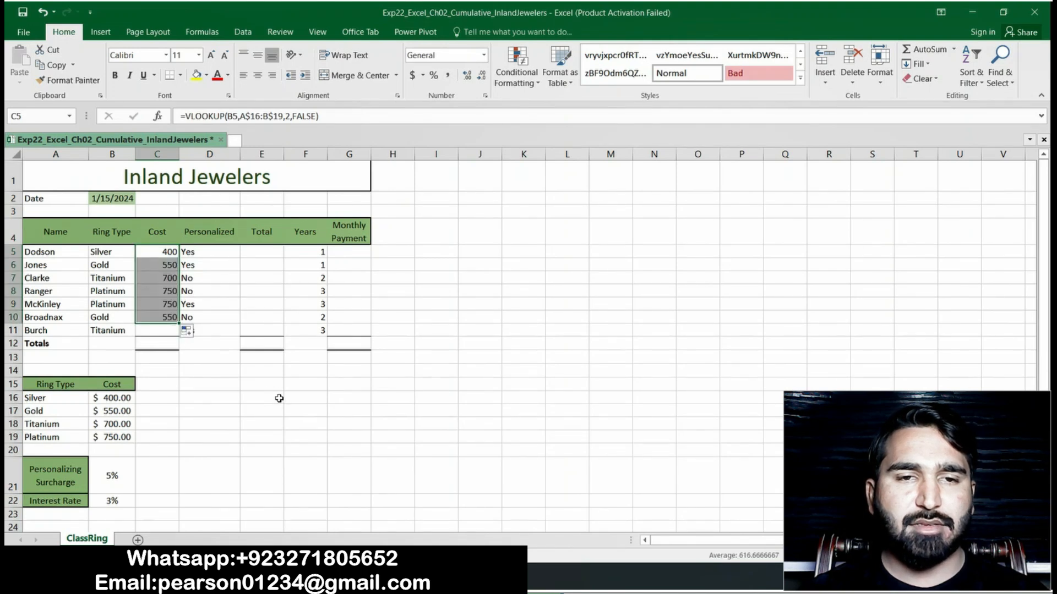
click(452, 578)
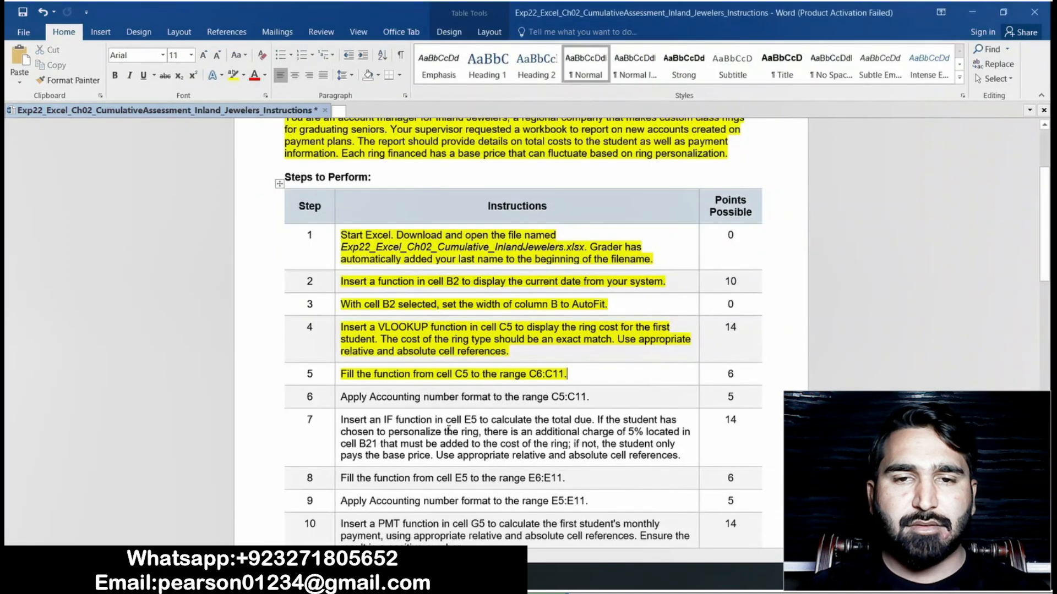
key(alt+Tab)
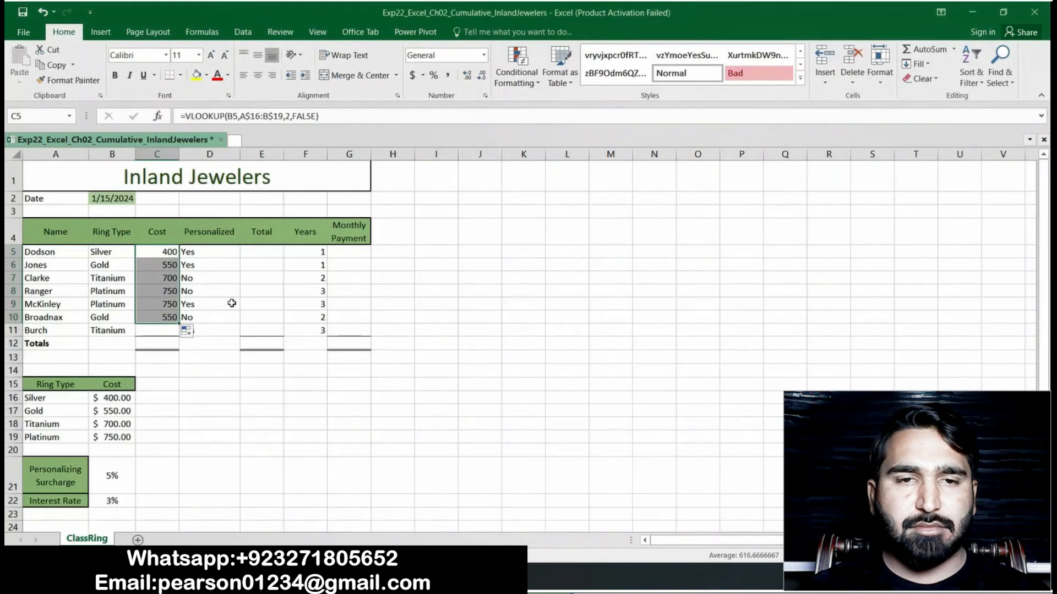
drag(177, 322, 178, 335)
click(314, 429)
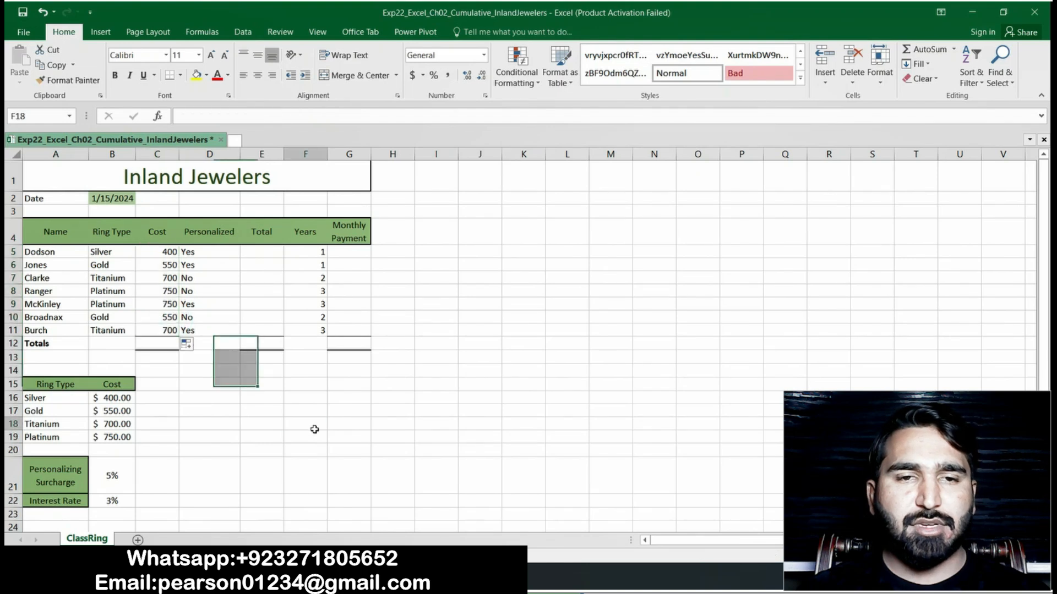
Switch to the Word instructions, highlight the step 6 instruction in yellow and copy its range reference C5:C11
key(alt+Tab)
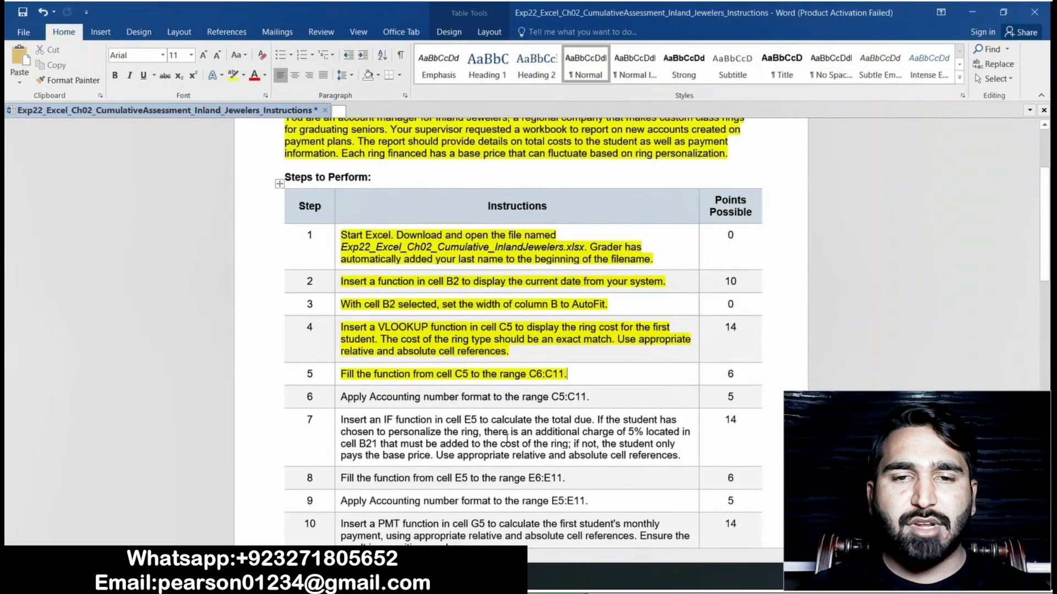
click(337, 395)
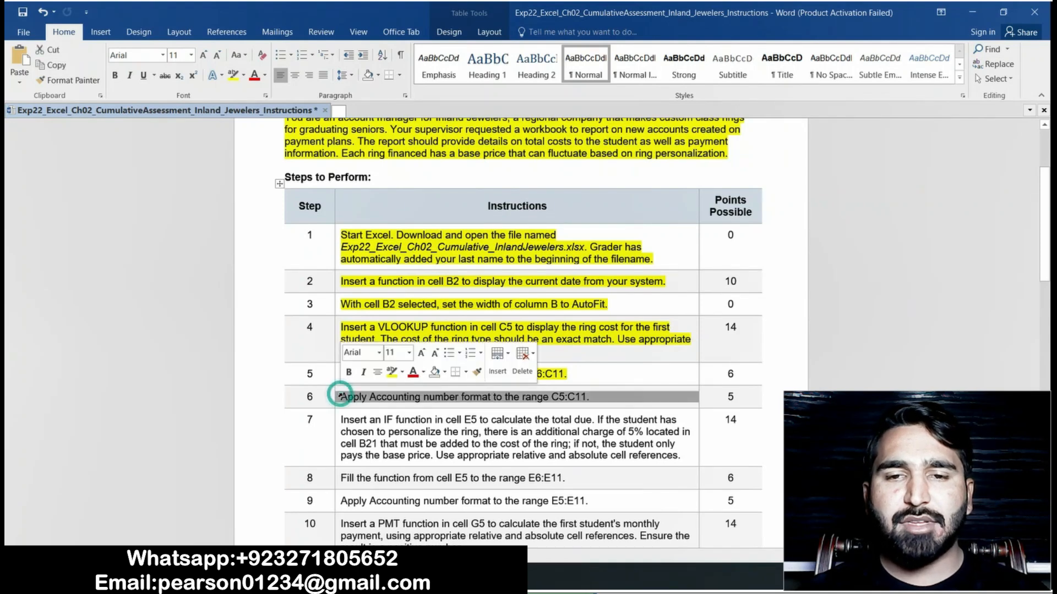
click(385, 374)
click(411, 401)
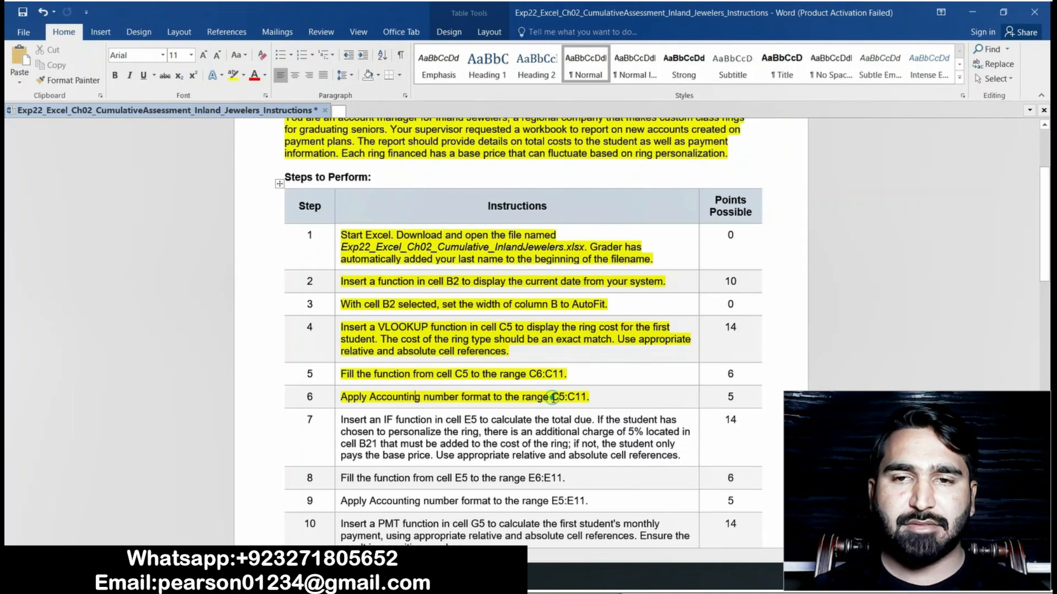
drag(552, 397, 584, 401)
key(ctrl+c)
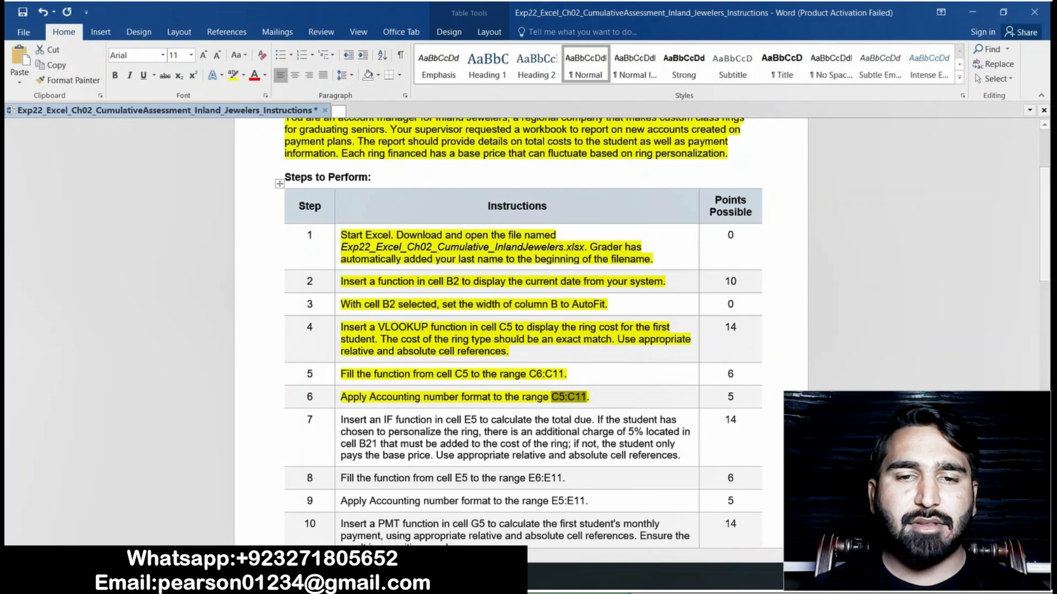
Switch to the Excel workbook, apply the Accounting number format to the copied range C5:C11 and return to the Word instructions
key(alt+Tab)
click(50, 114)
key(ctrl+v)
key(Return)
key(ctrl+v)
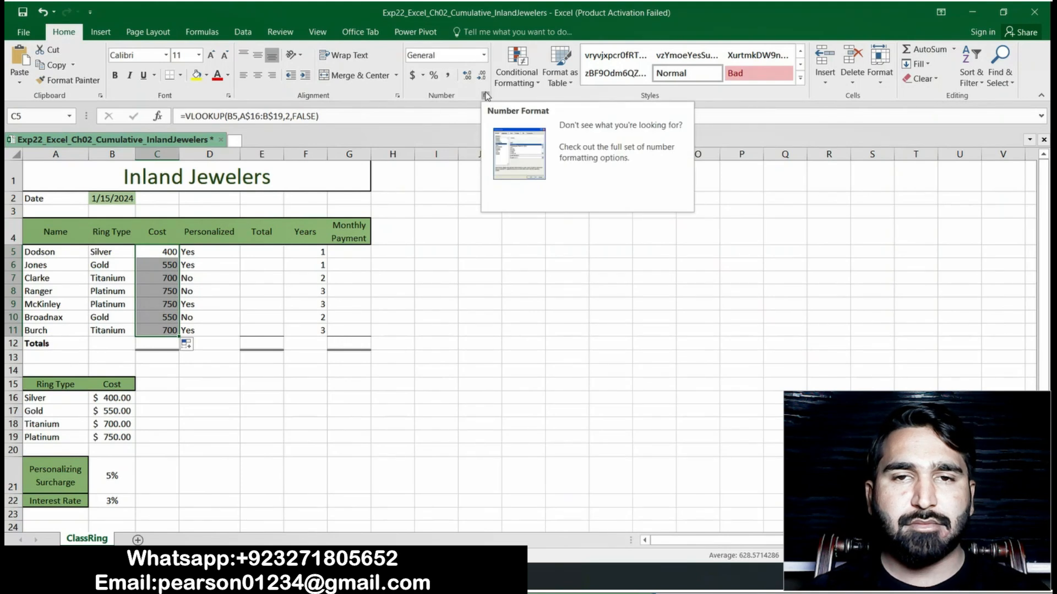
click(484, 56)
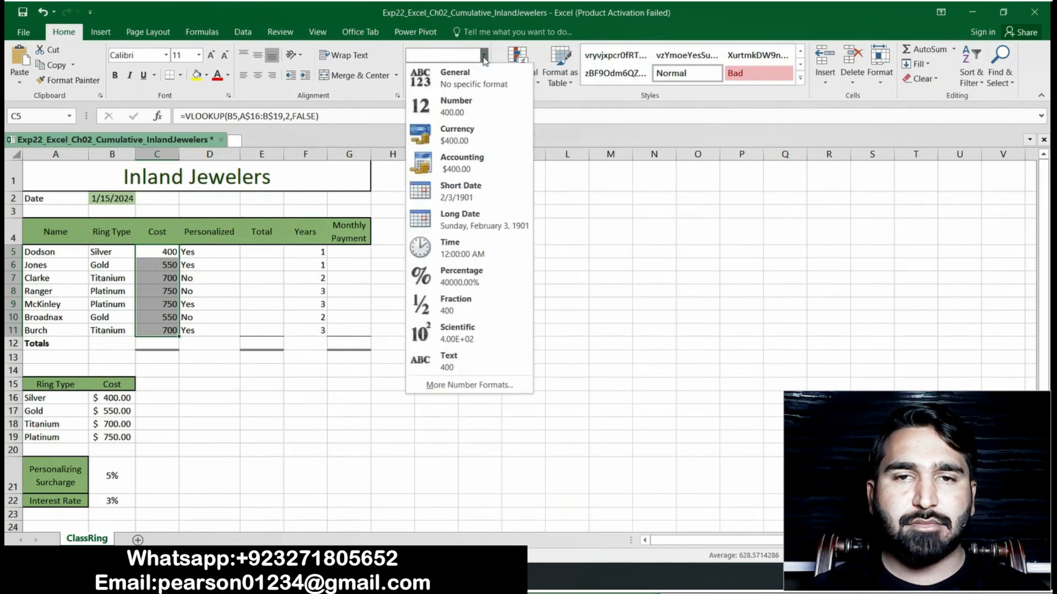
click(481, 161)
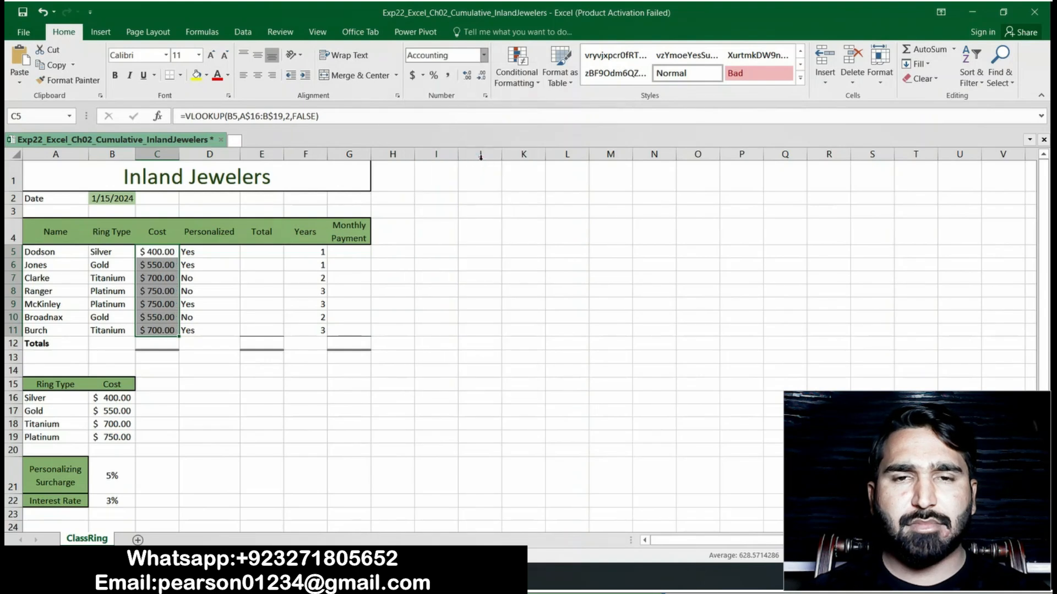
click(416, 453)
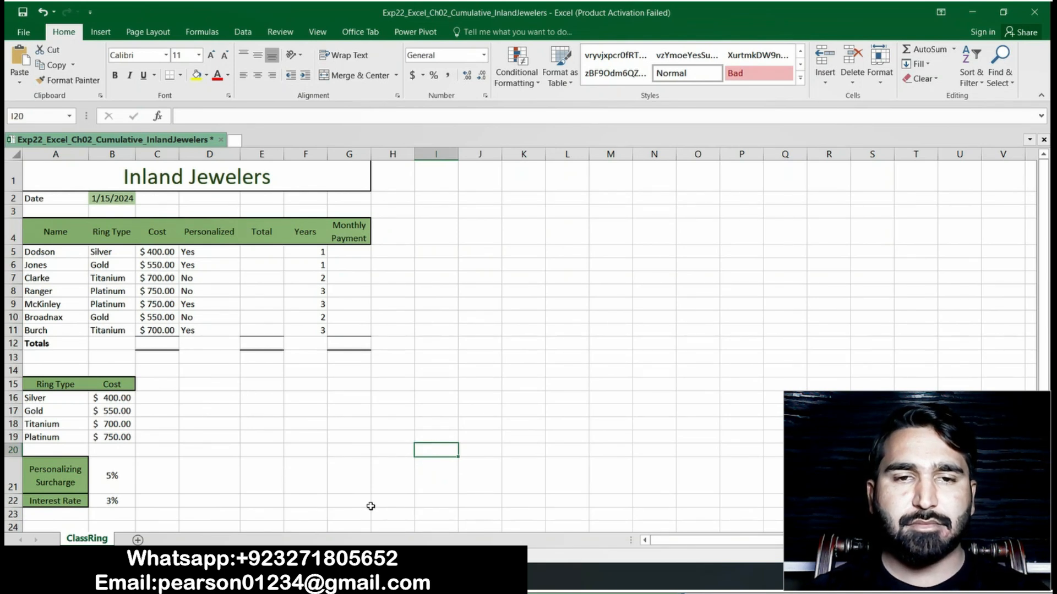
click(435, 578)
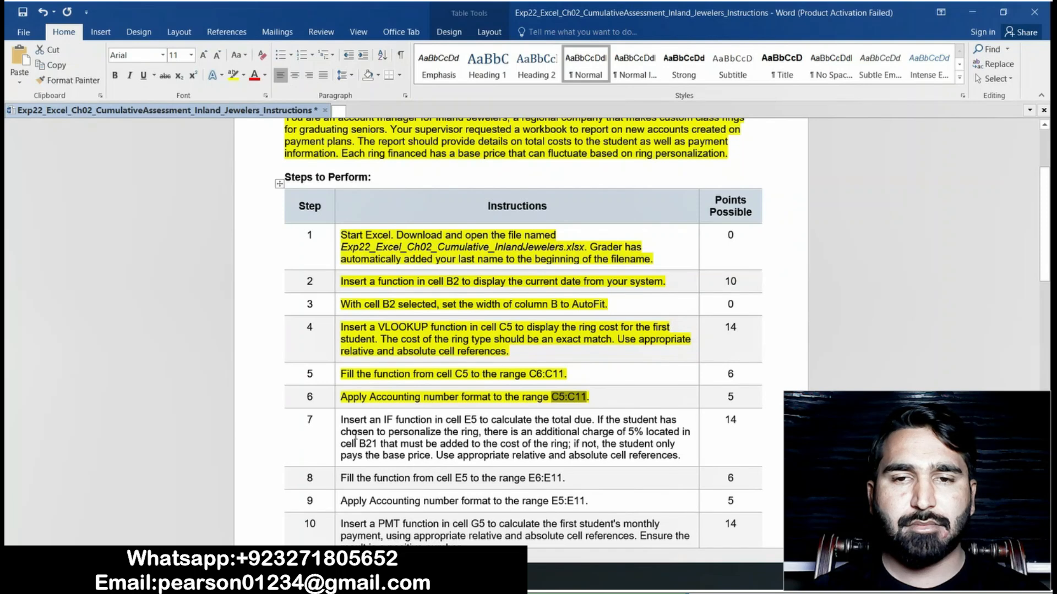
Highlight the step 7 IF function instruction in yellow
click(338, 420)
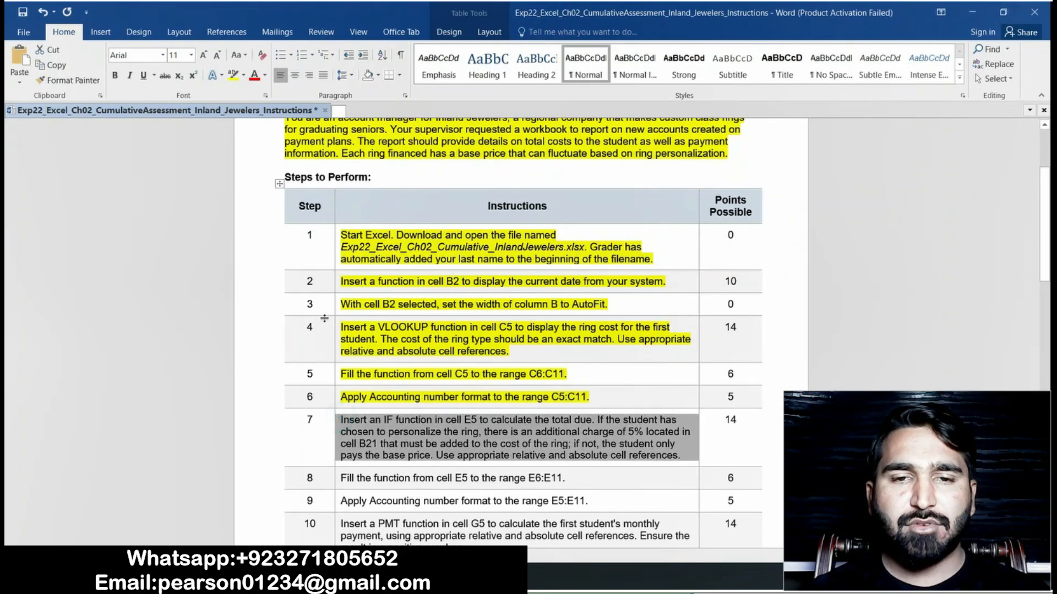
click(233, 75)
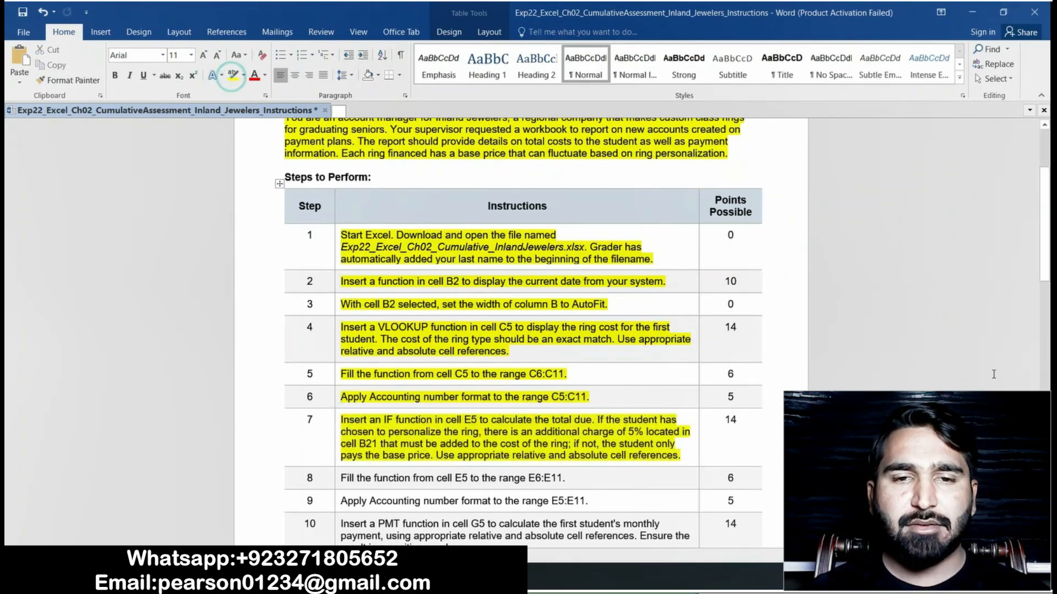
click(1044, 228)
drag(1044, 229, 1044, 273)
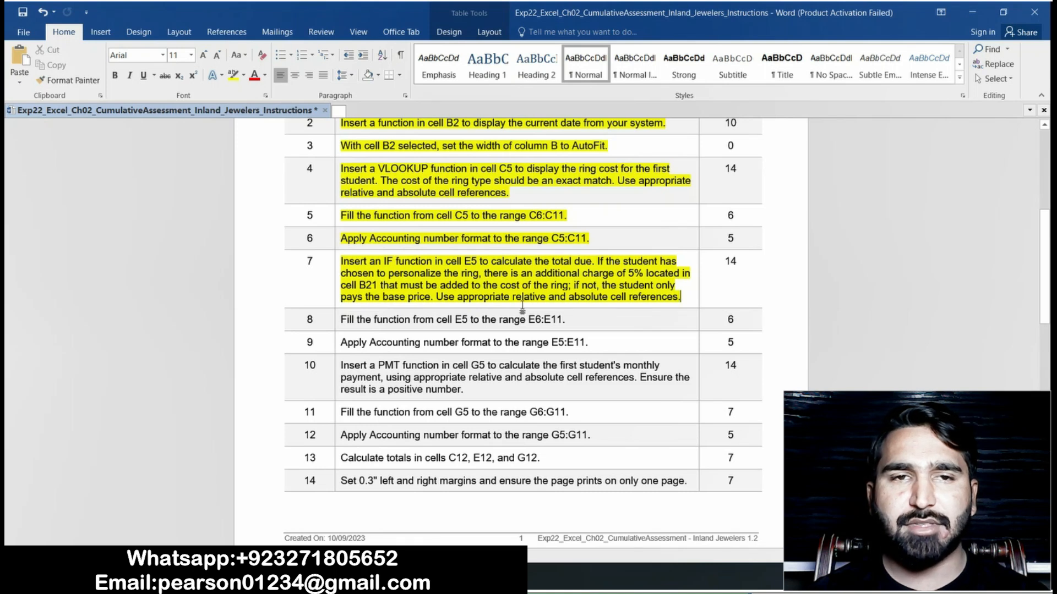
Switch to the Excel workbook and begin an IF formula in cell E5 with the logical test D5="Yes"
key(alt+Tab)
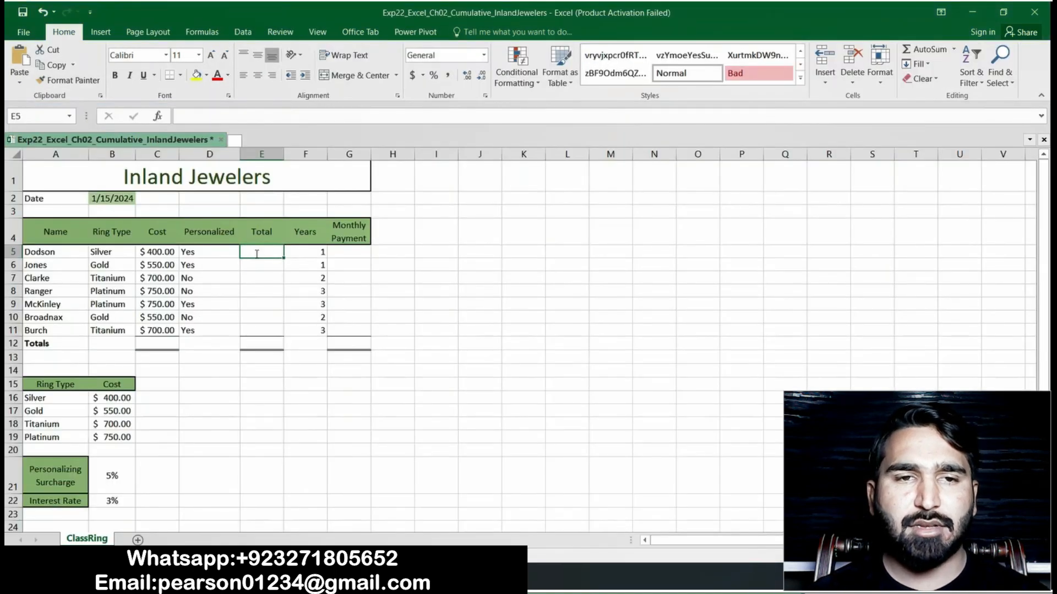
text(=LF()
key(BackSpace)
key(BackSpace)
key(BackSpace)
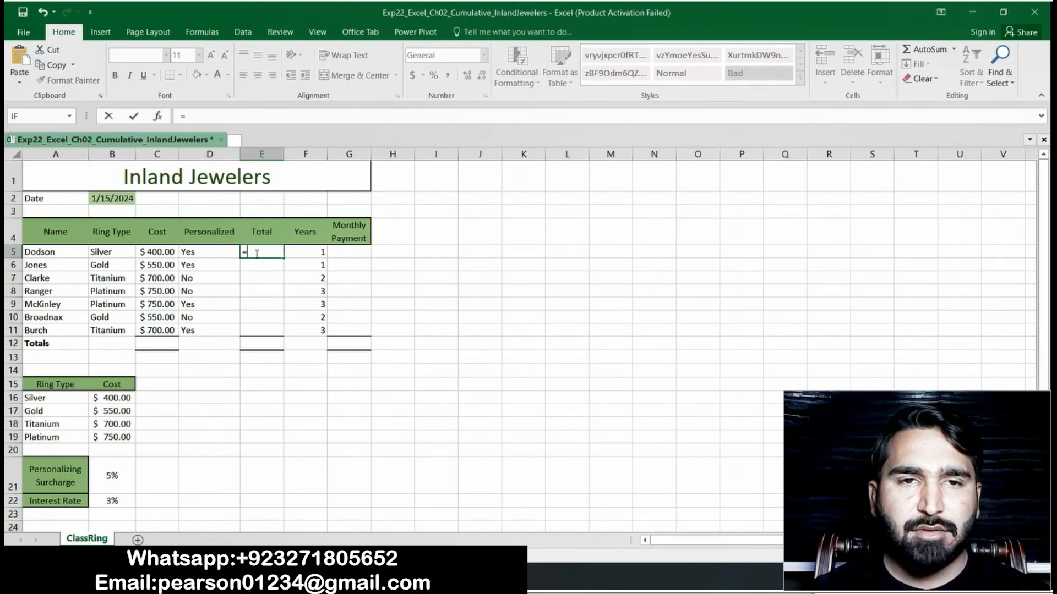
text(IF)
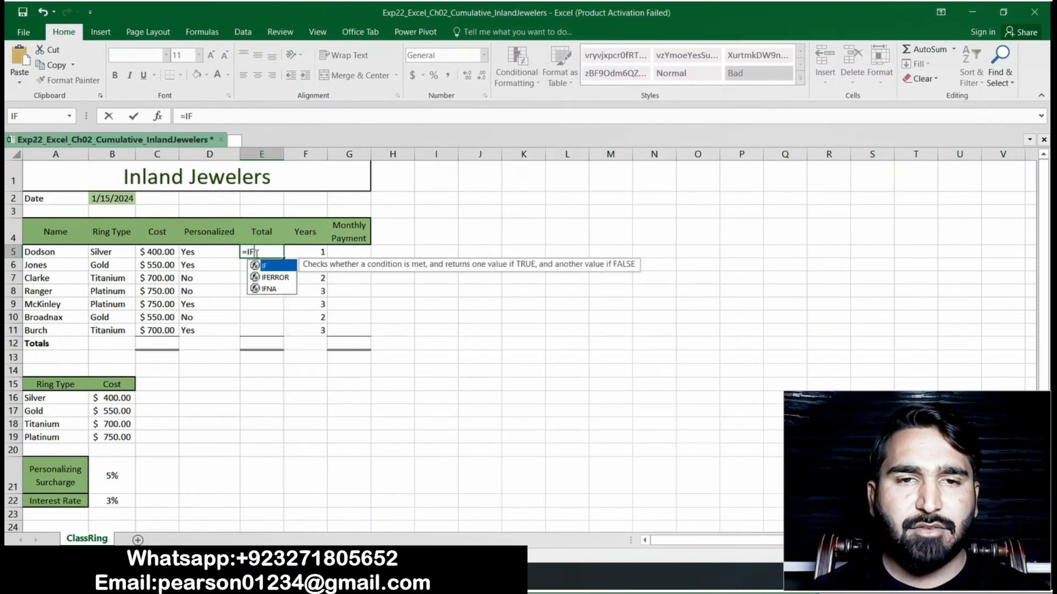
text(()
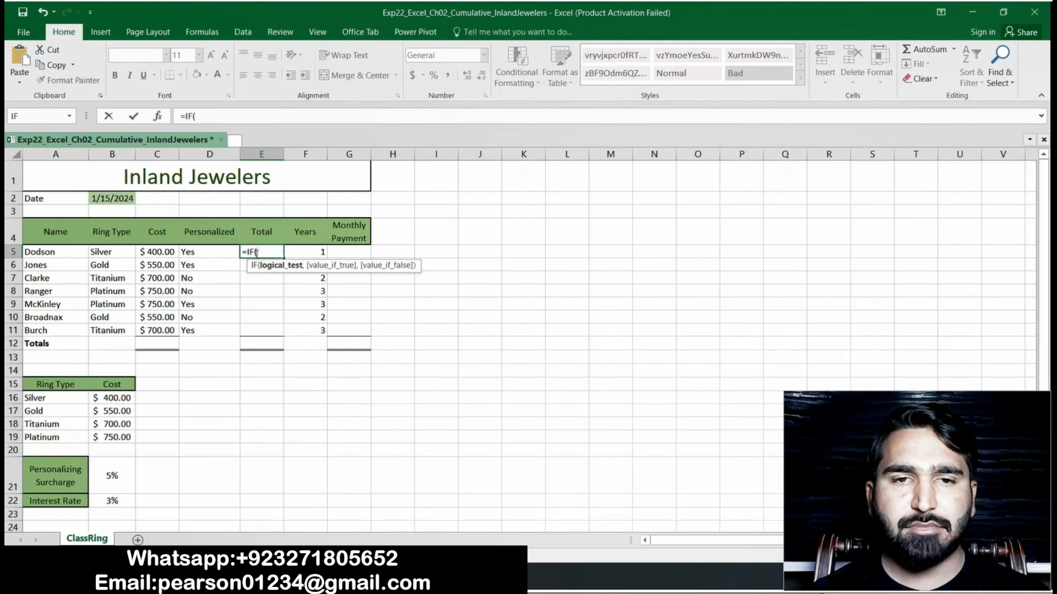
click(198, 254)
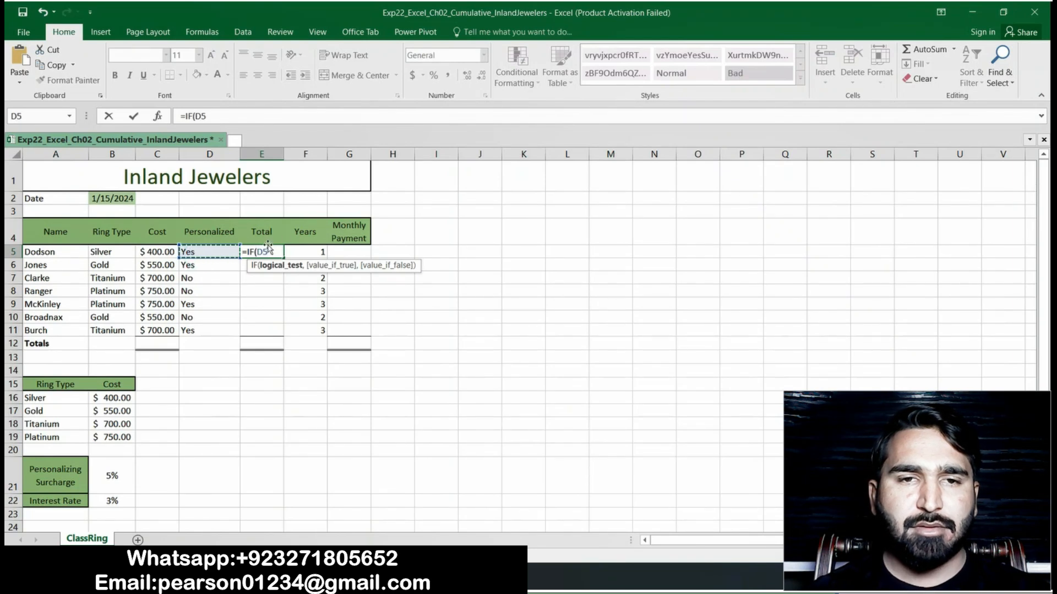
text(=)
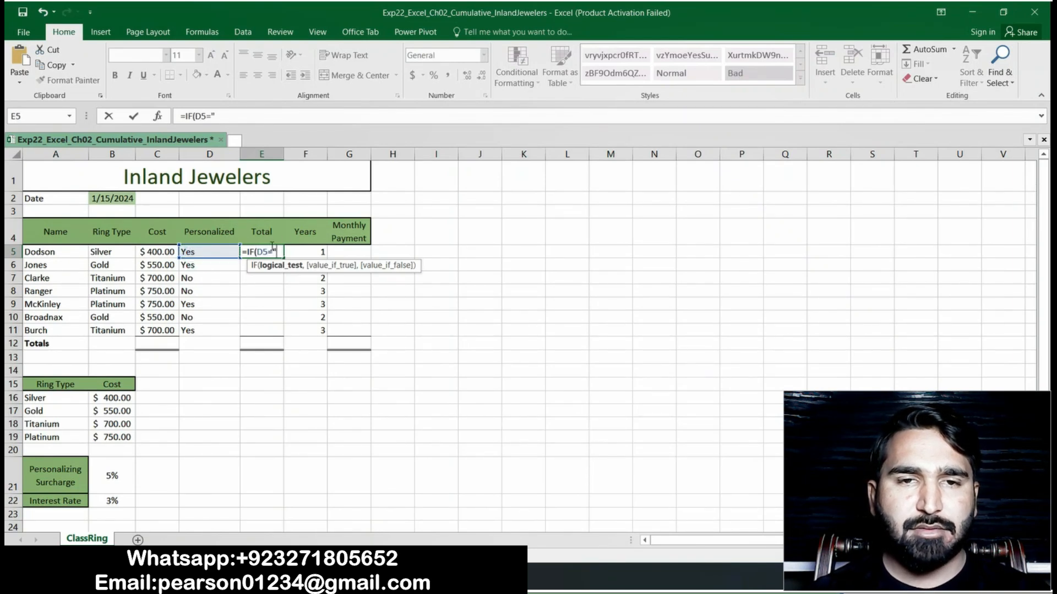
text("Yes",)
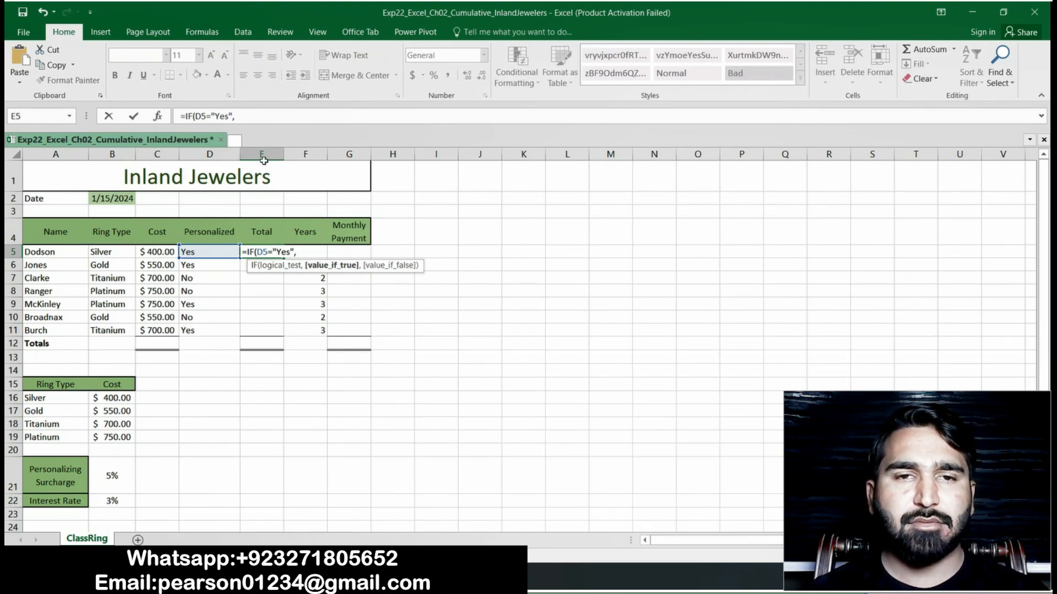
Enter C5+(C5*$B$21) as the value if true in the IF formula in cell E5
click(249, 116)
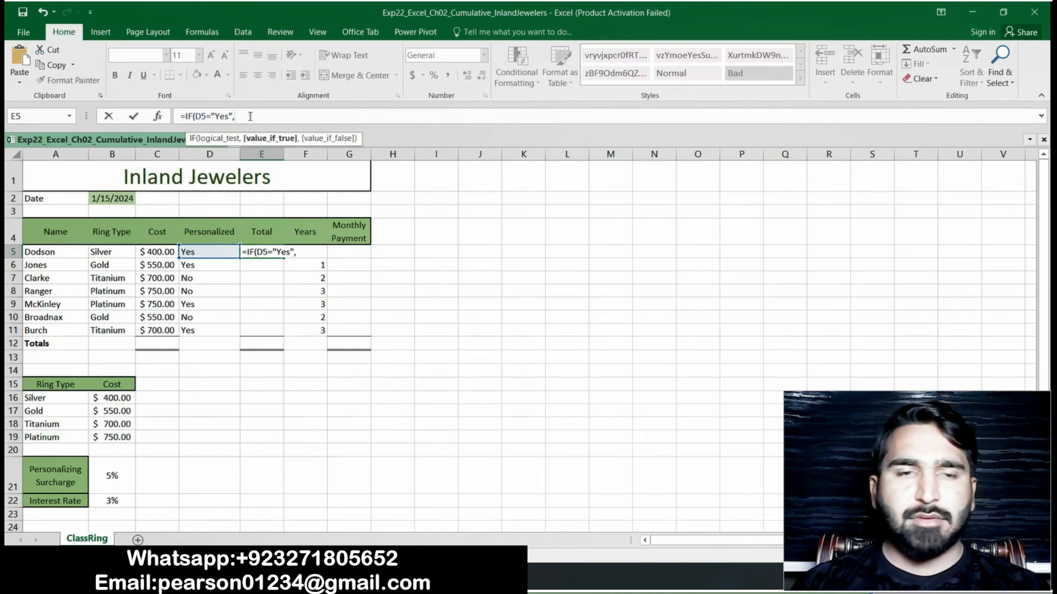
text(C5+)
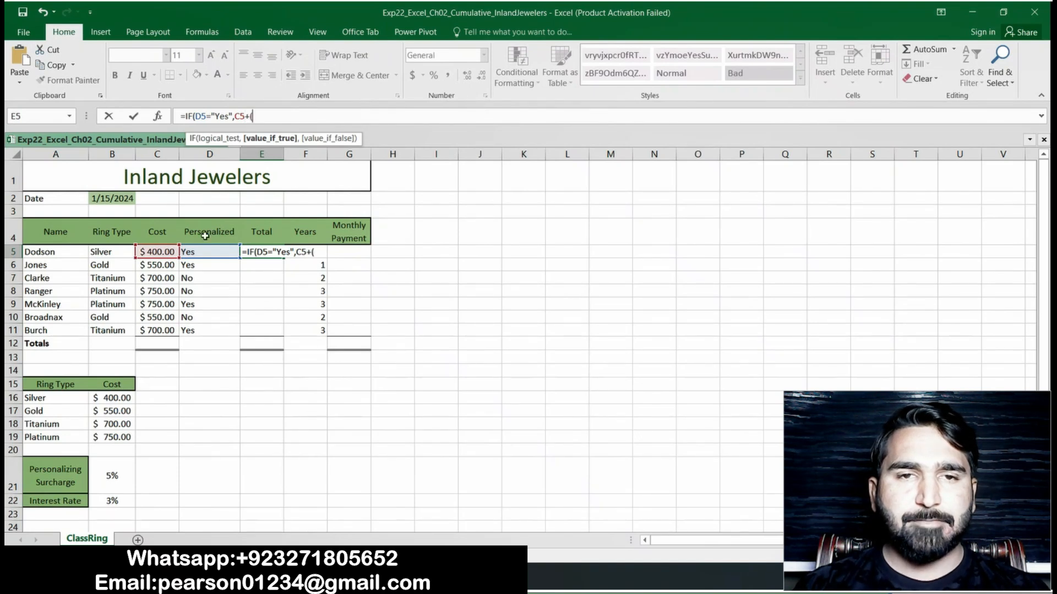
text((c5)
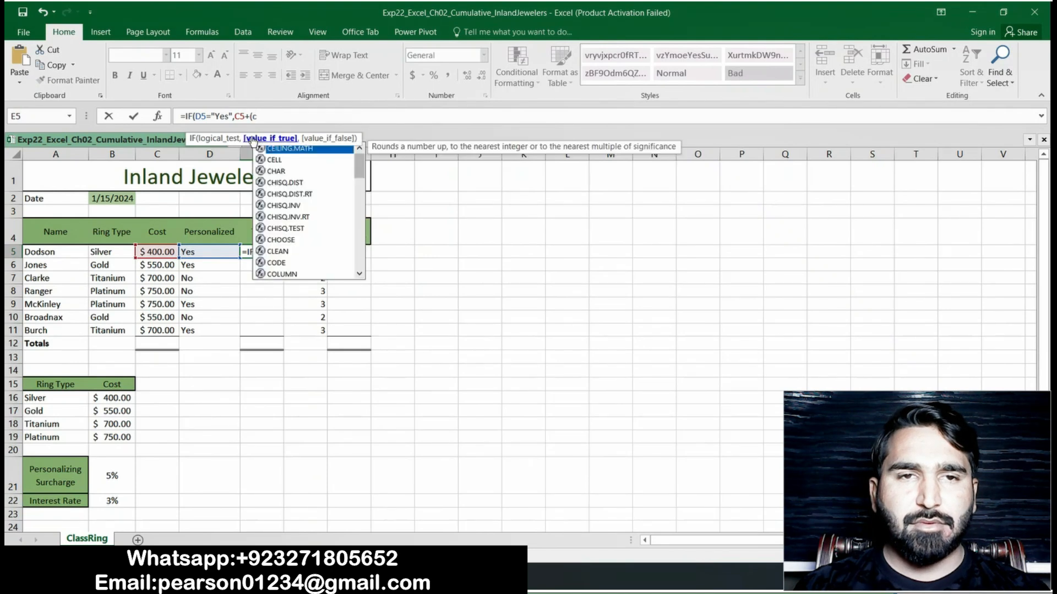
key(BackSpace)
key(BackSpace)
text(C5*)
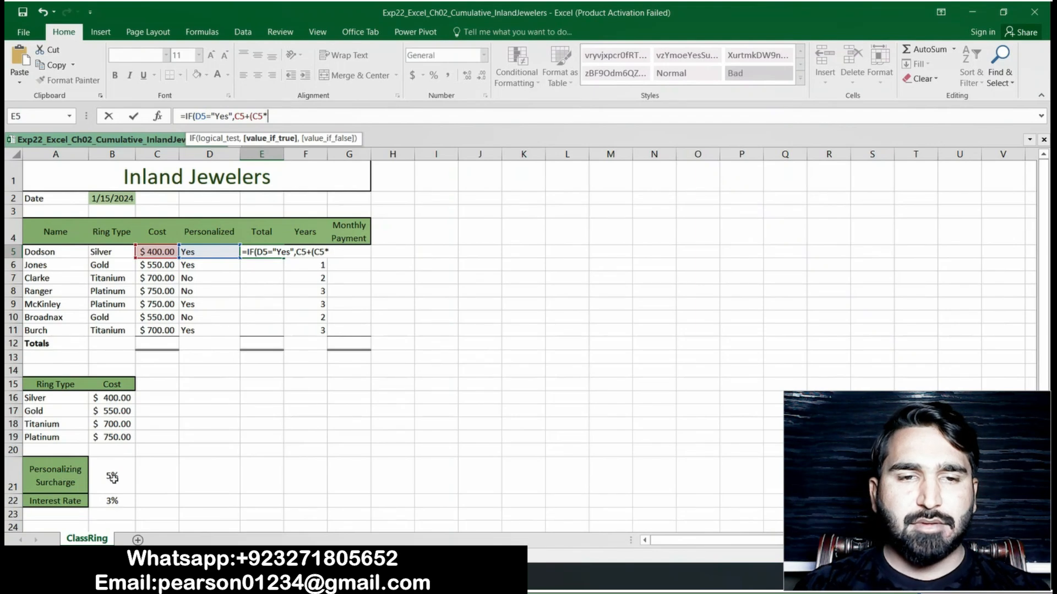
key(alt+Tab)
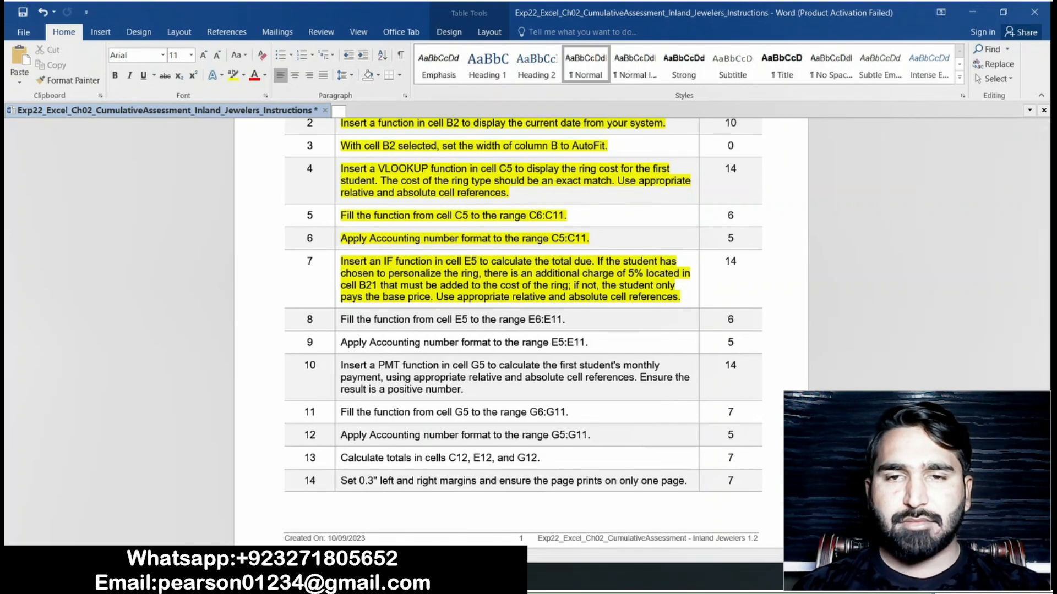
key(alt+Tab)
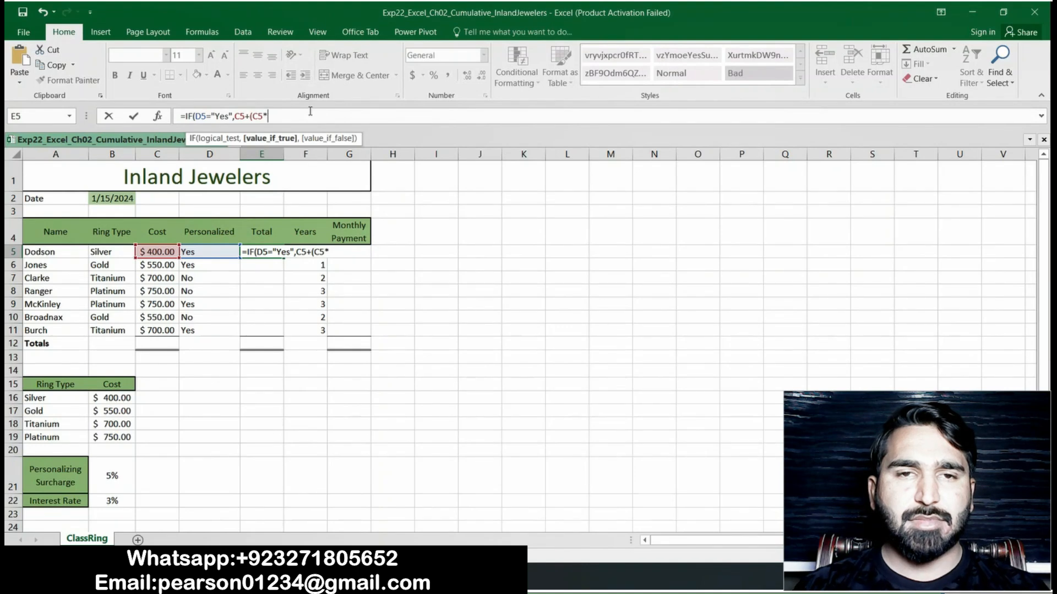
text($)
text(B$21)
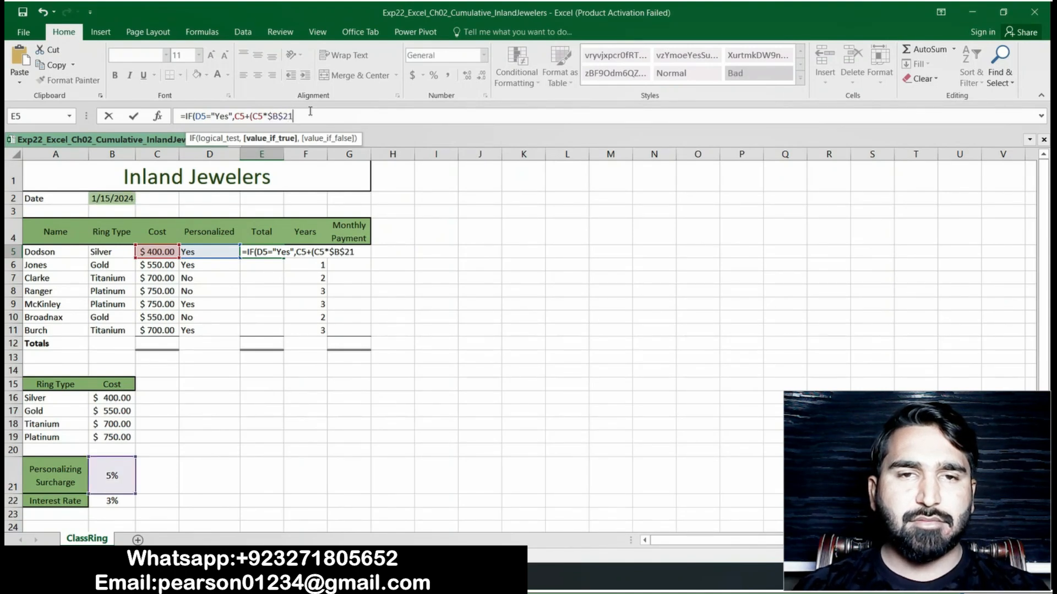
text(),)
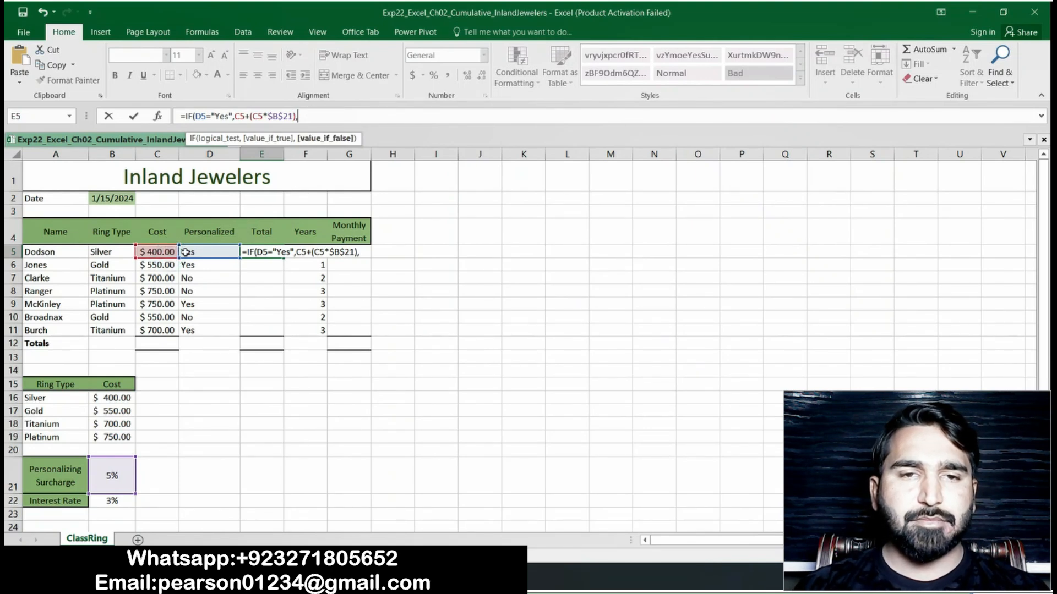
Use C5 as the value if false and commit the IF formula in cell E5
text(C5))
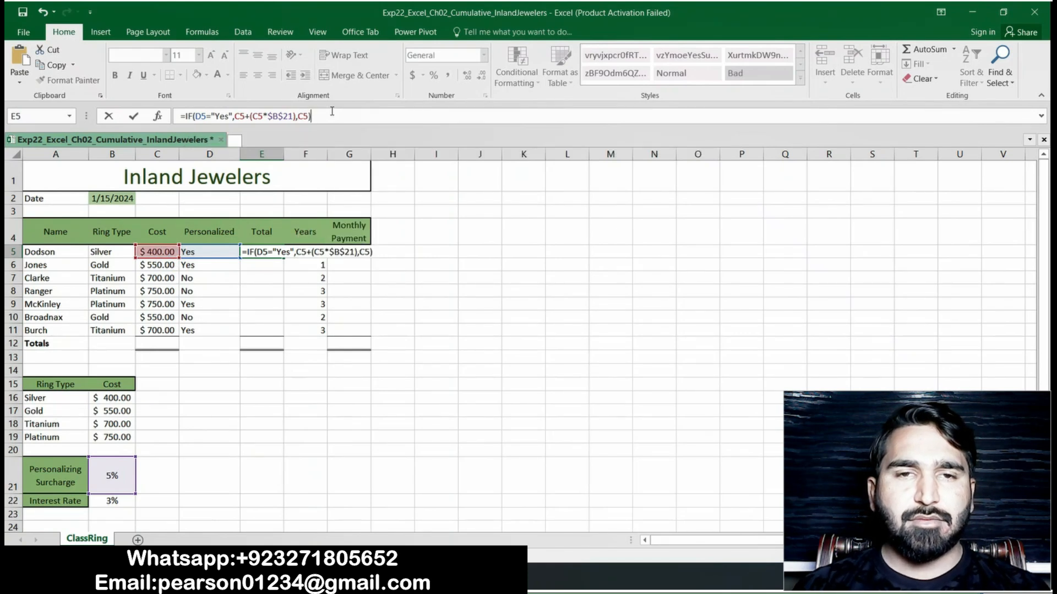
key(ctrl+Return)
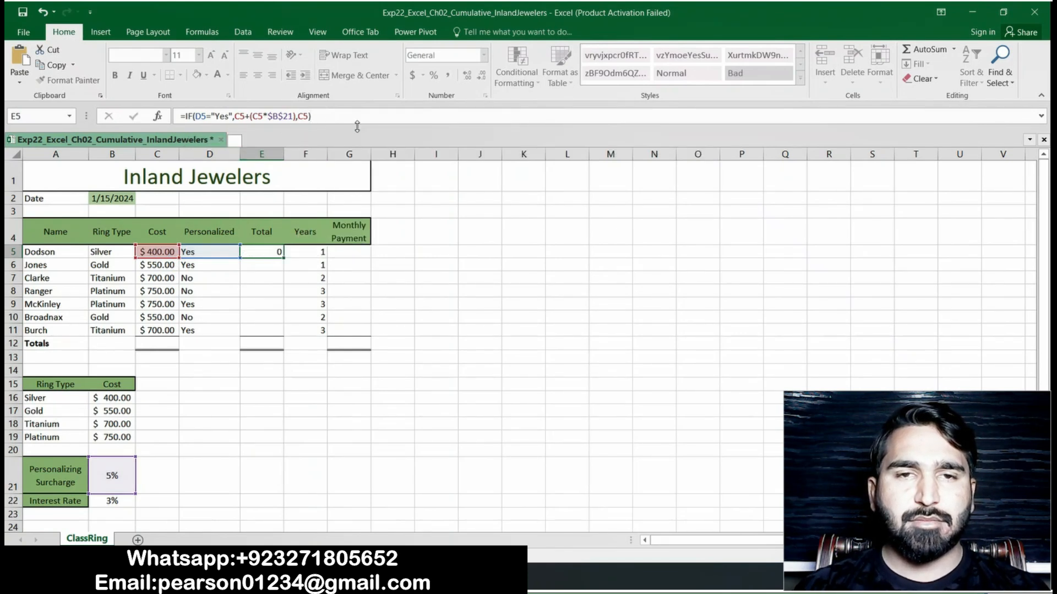
key(Return)
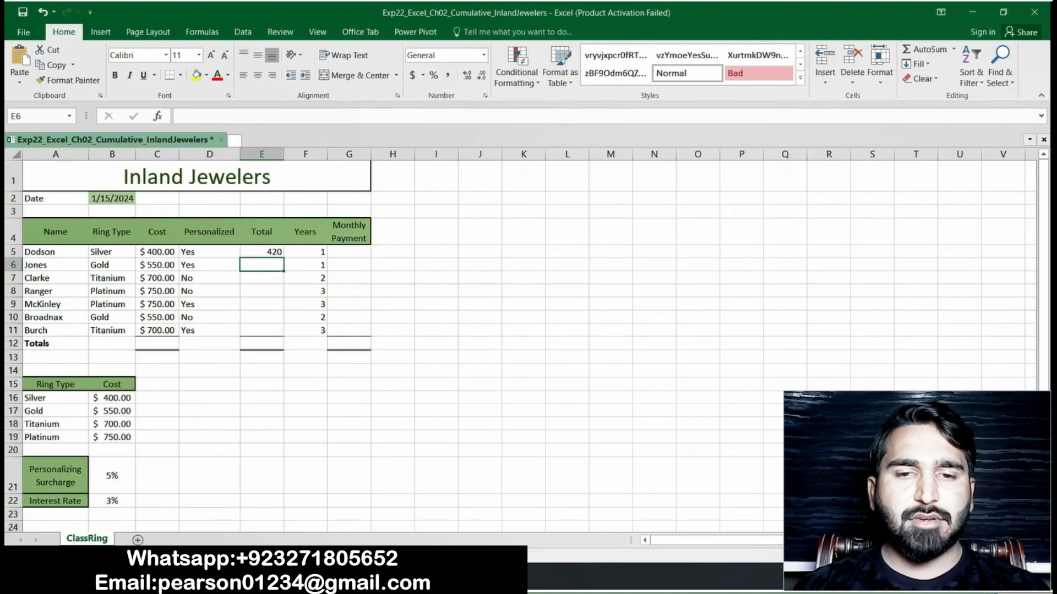
Select cell E5 in the Excel workbook, then highlight the step 8 fill instruction in yellow in the Word instructions
key(alt+Tab)
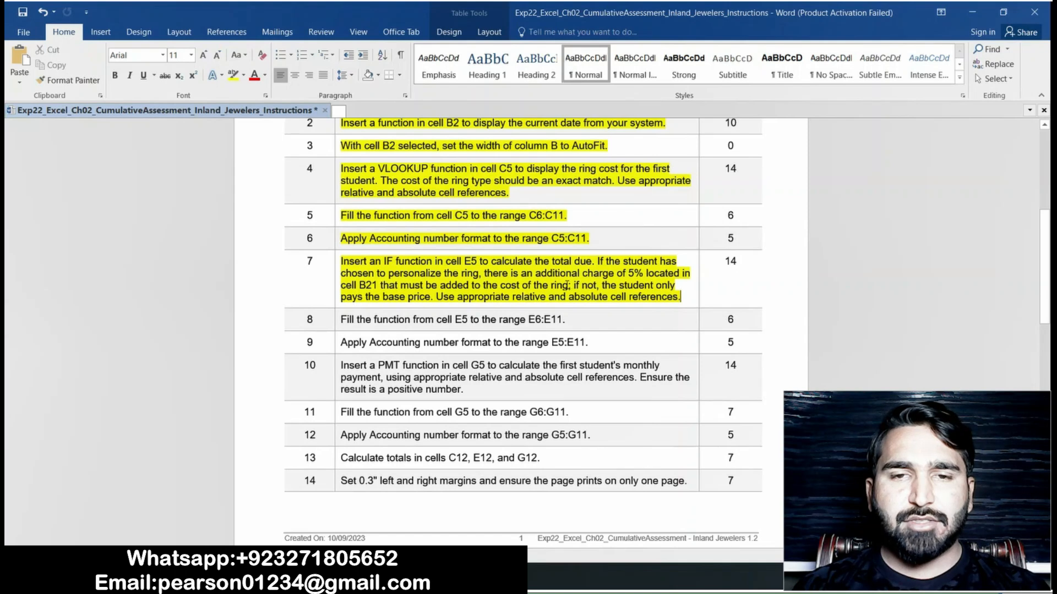
click(454, 576)
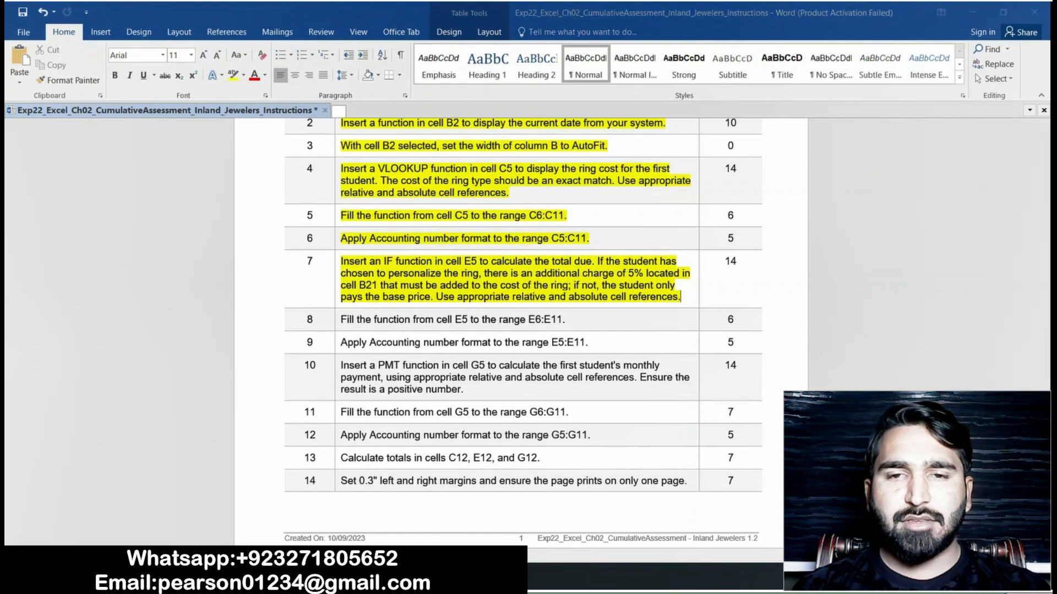
click(275, 251)
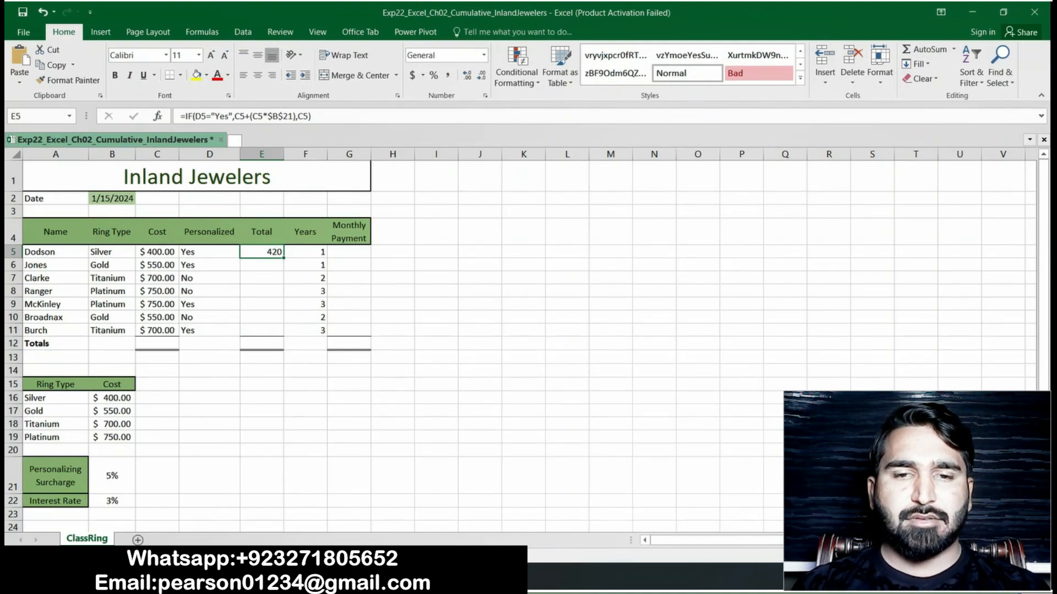
click(386, 504)
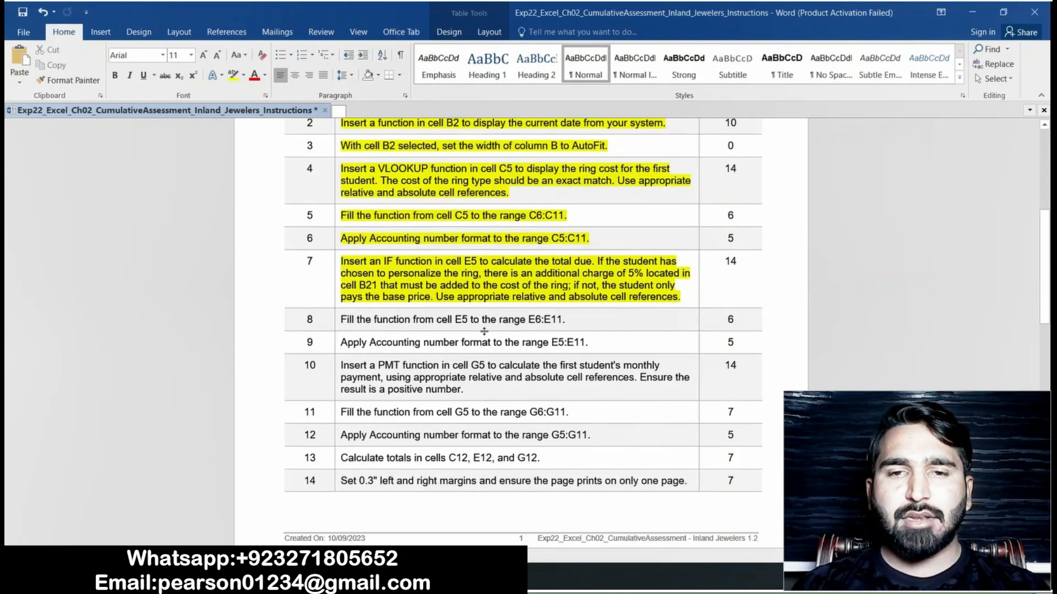
click(337, 319)
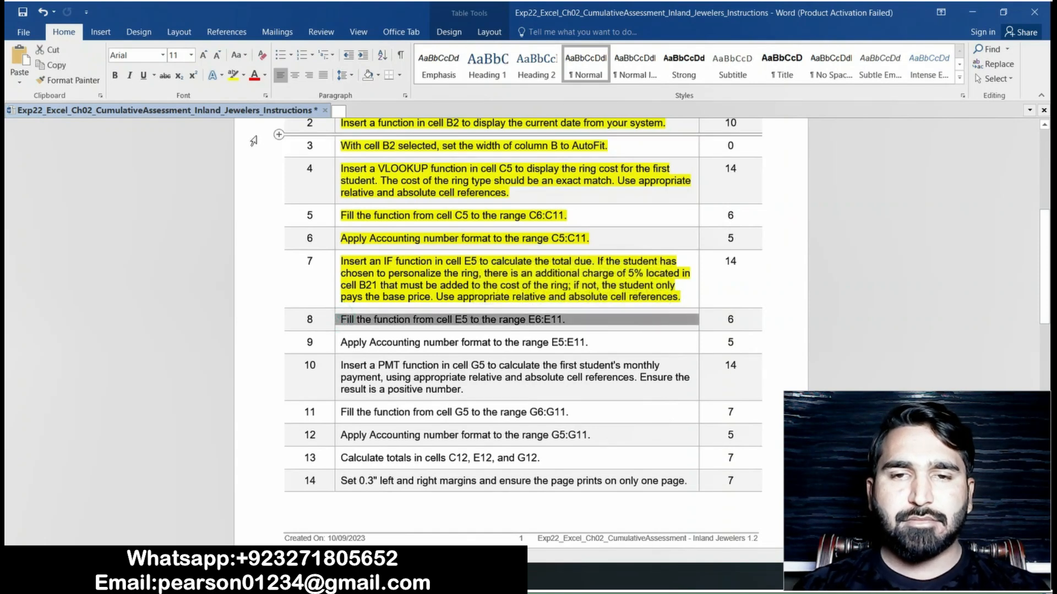
click(232, 76)
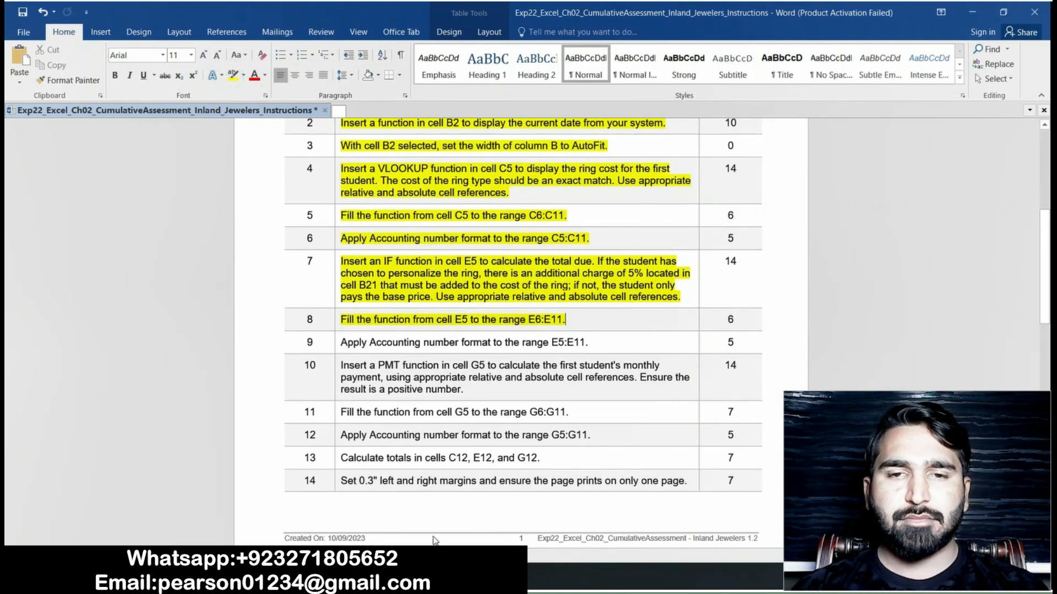
Switch to the Excel workbook, fill the IF formula from cell E5 down to E11 and return to the Word instructions
click(430, 577)
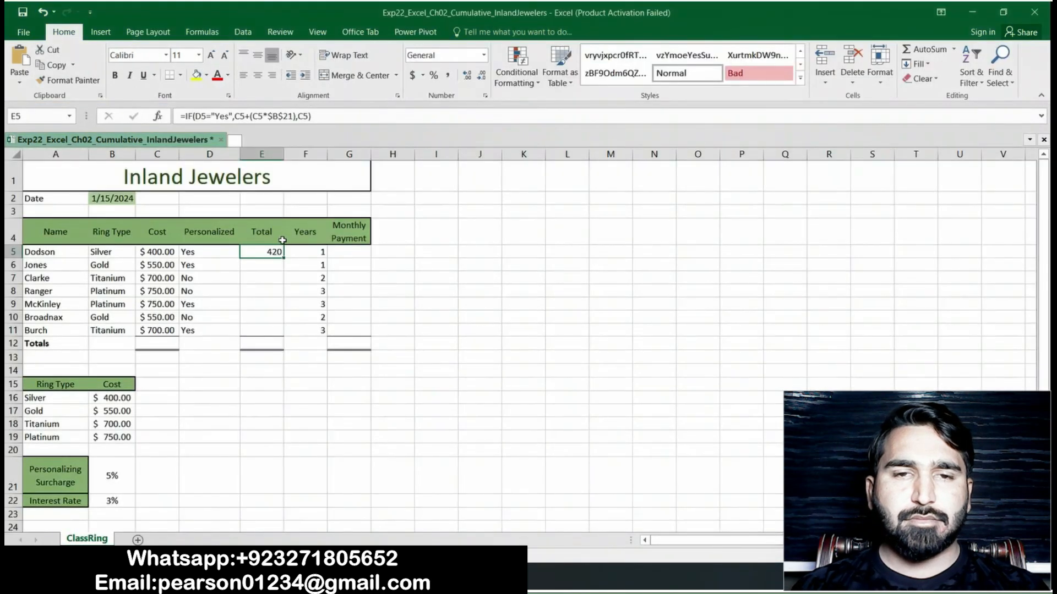
drag(283, 259, 287, 332)
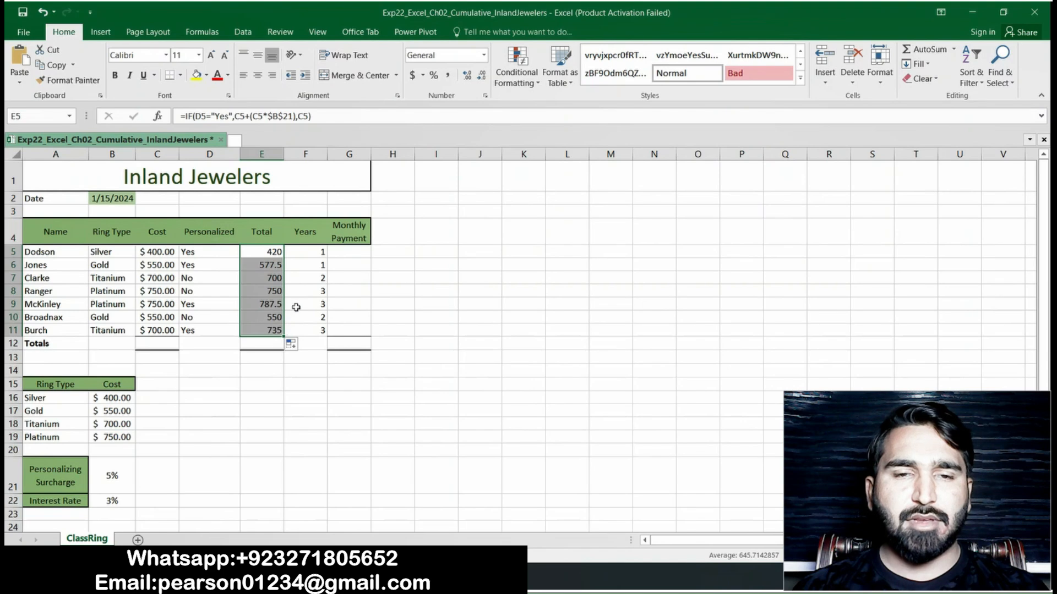
click(455, 422)
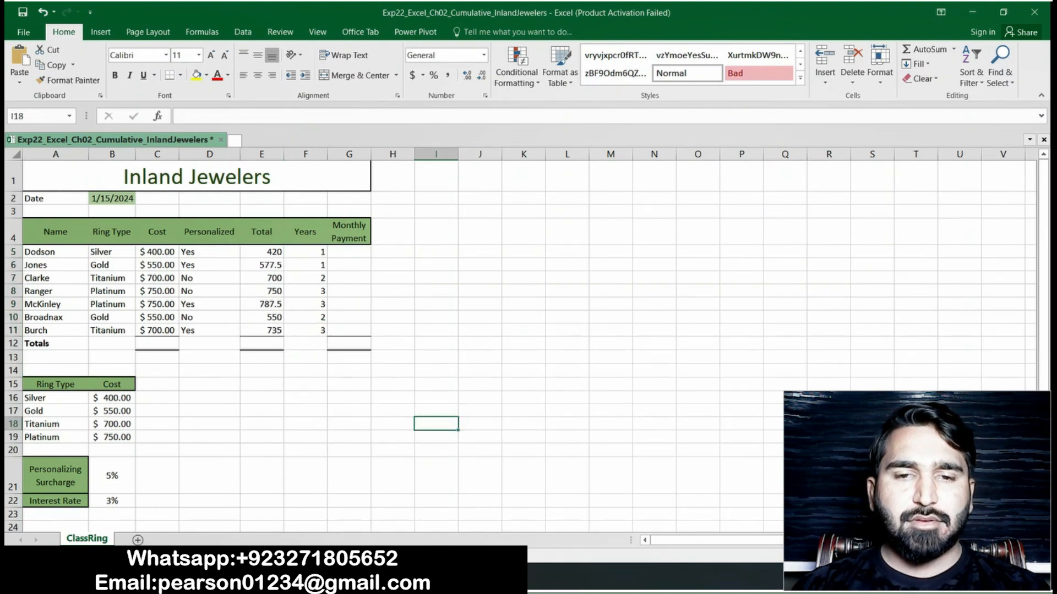
key(alt+Tab)
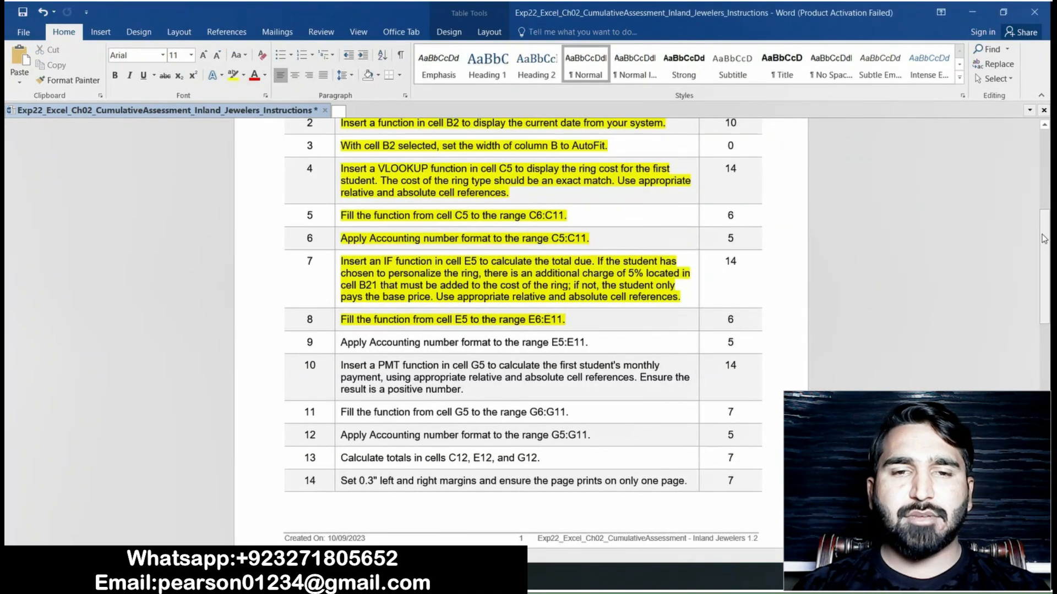
mouse_move(1044, 239)
mouse_down()
mouse_move(6, 251)
mouse_move(6, 300)
mouse_move(1044, 297)
mouse_move(1044, 163)
mouse_move(1049, 235)
mouse_up()
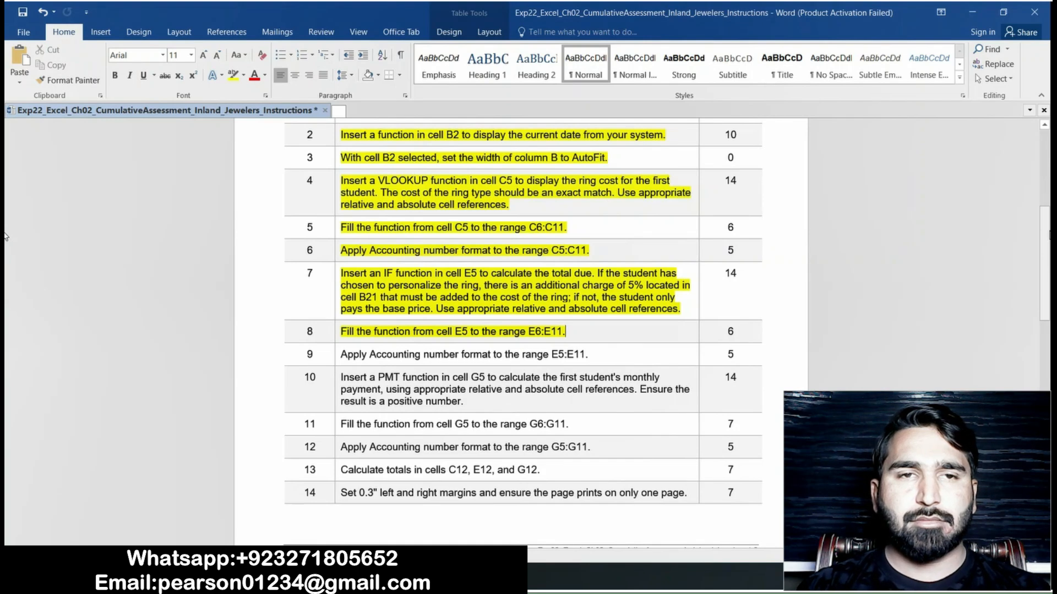
scroll(868, 297, down, 1)
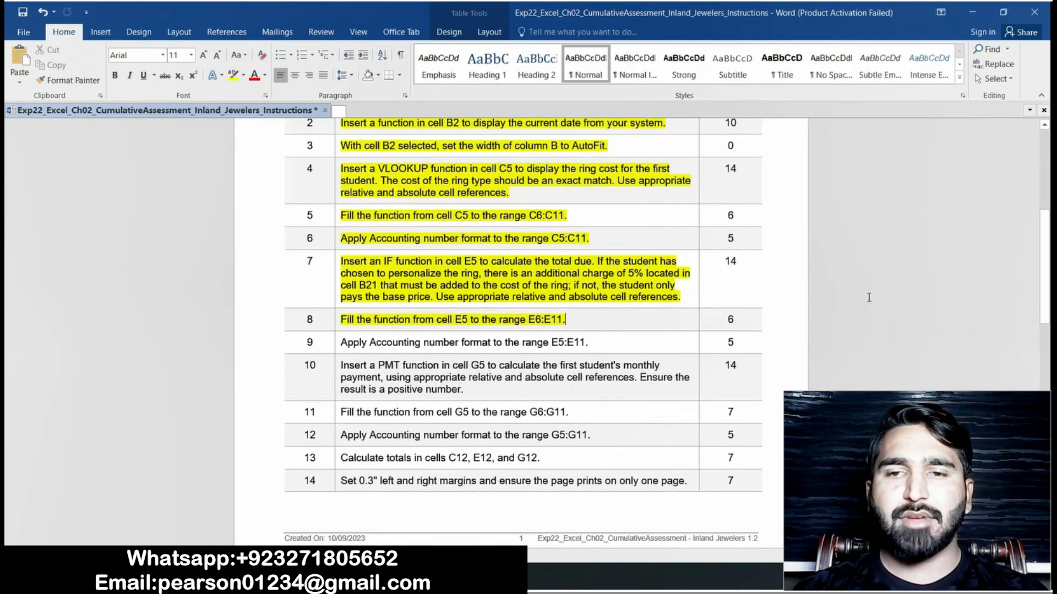